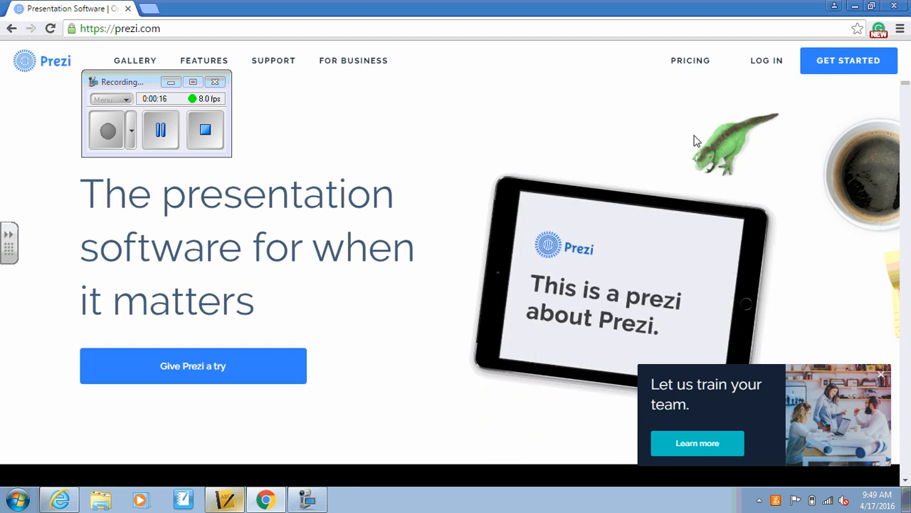
Open the sign-up form for a free Public account from the Prezi pricing plans
{"action": "left_click", "coordinate": [827, 61]}
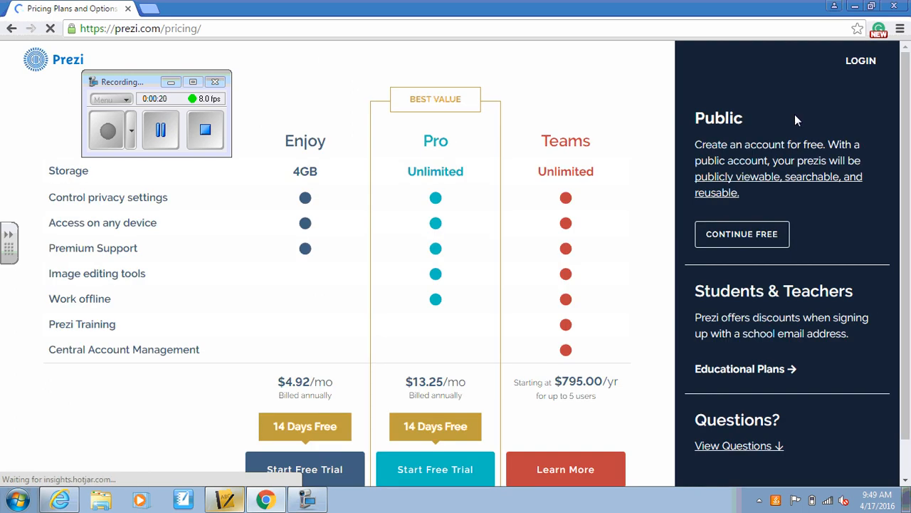
{"action": "left_click", "coordinate": [721, 238]}
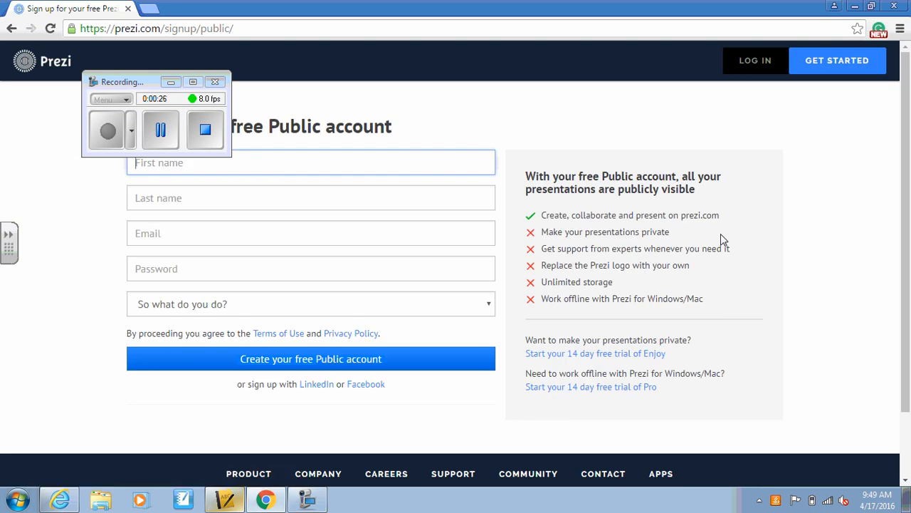
{"action": "left_click_drag", "start_coordinate": [144, 86], "coordinate": [543, 51]}
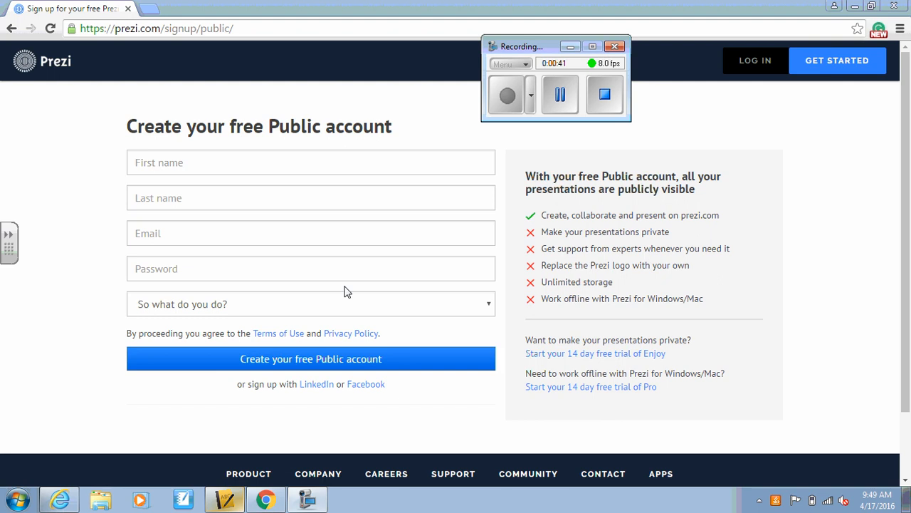
{"action": "left_click", "coordinate": [266, 502]}
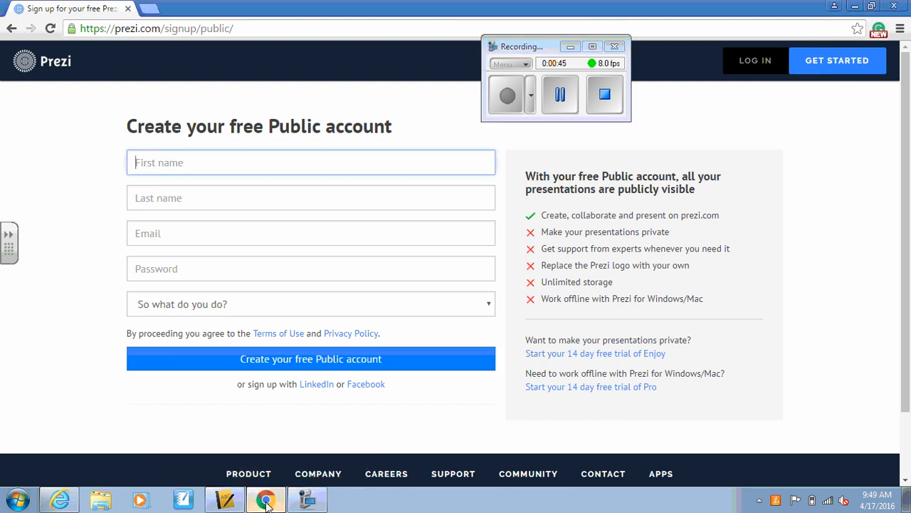
Switch to the untitled prezi in Internet Explorer and start it from the Explain a Topic (light) template
{"action": "left_click", "coordinate": [62, 501]}
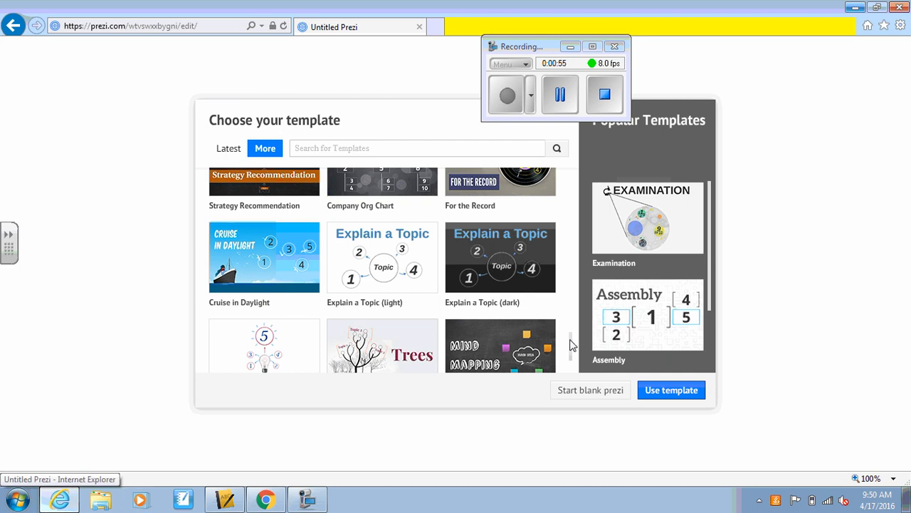
{"action": "scroll", "coordinate": [574, 342], "scroll_direction": "up", "scroll_amount": 5}
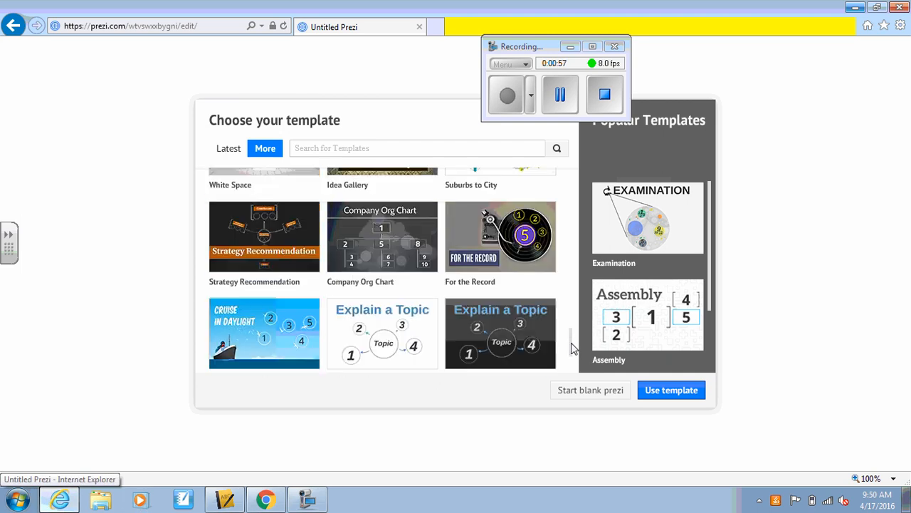
{"action": "scroll", "coordinate": [574, 341], "scroll_direction": "down", "scroll_amount": 6}
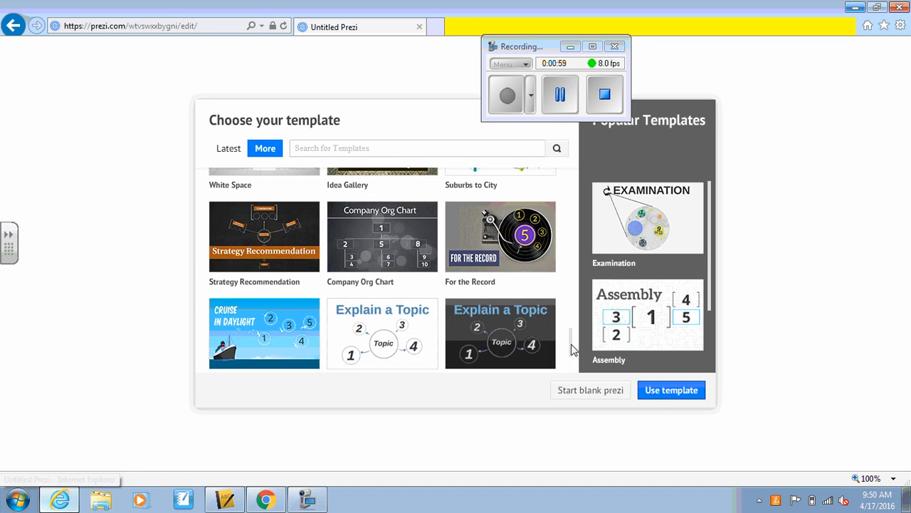
{"action": "scroll", "coordinate": [573, 356], "scroll_direction": "down", "scroll_amount": 3}
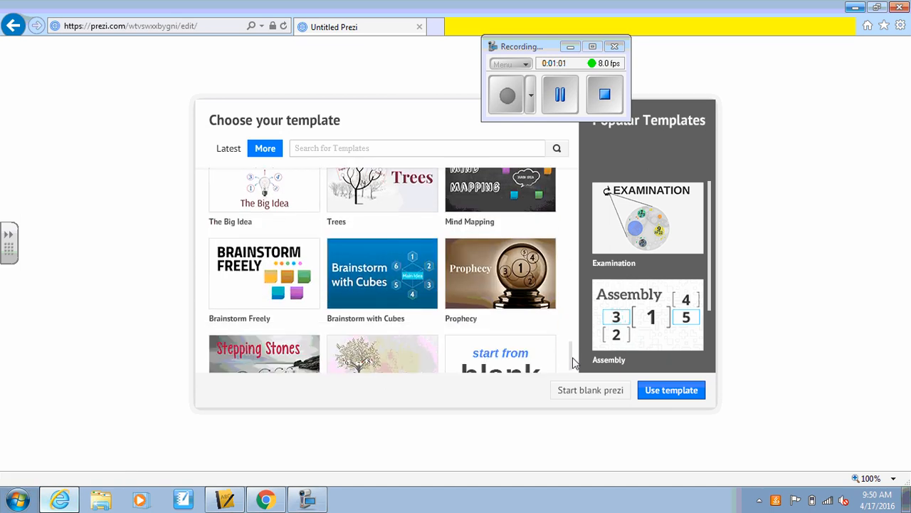
{"action": "scroll", "coordinate": [574, 363], "scroll_direction": "down", "scroll_amount": 2}
{"action": "scroll", "coordinate": [574, 359], "scroll_direction": "up", "scroll_amount": 5}
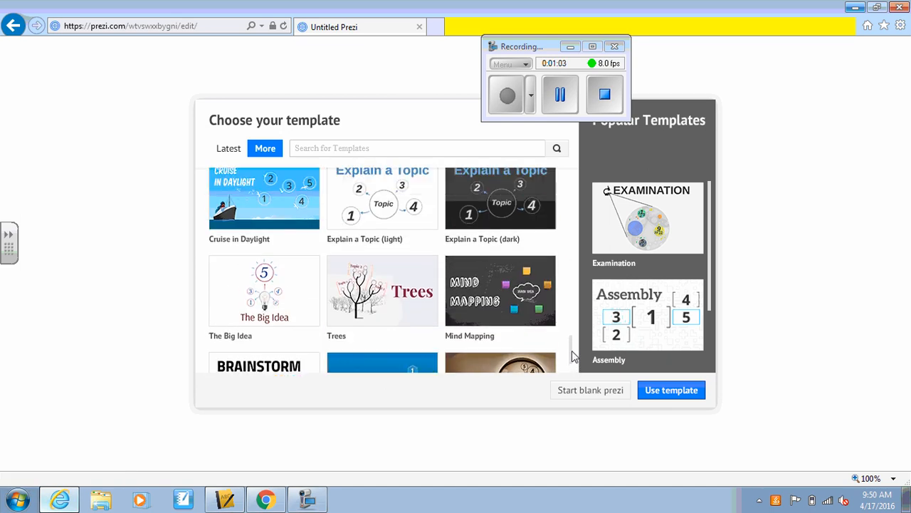
{"action": "left_click", "coordinate": [370, 255]}
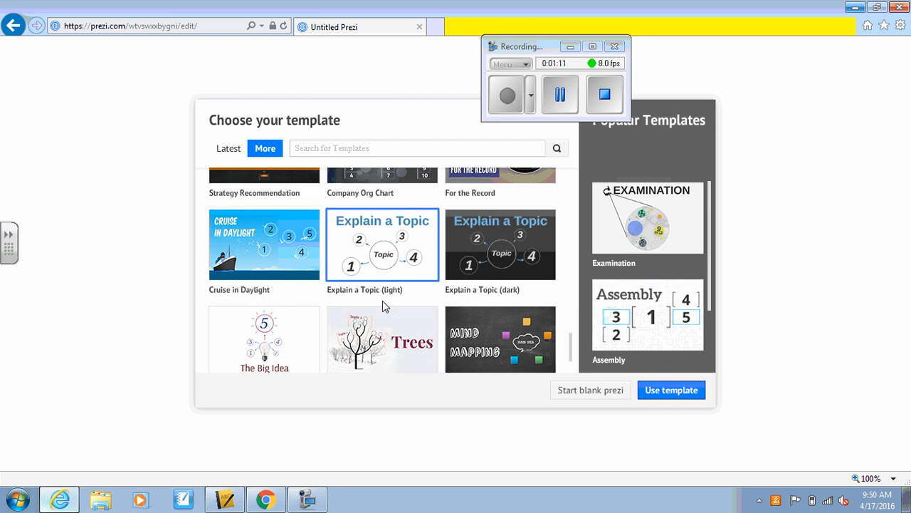
{"action": "left_click", "coordinate": [570, 92]}
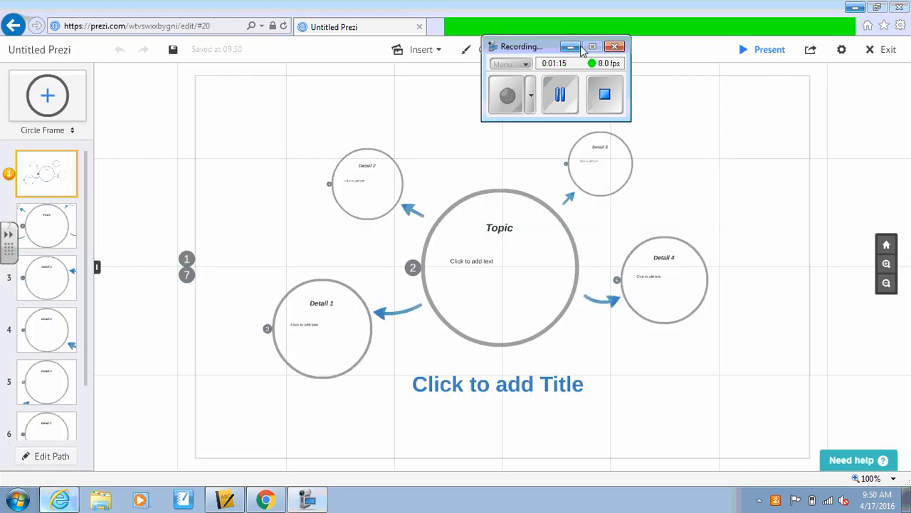
Try the Night and Coffee themes on the prezi, and apply the Racing theme
{"action": "left_click_drag", "start_coordinate": [547, 47], "coordinate": [223, 44]}
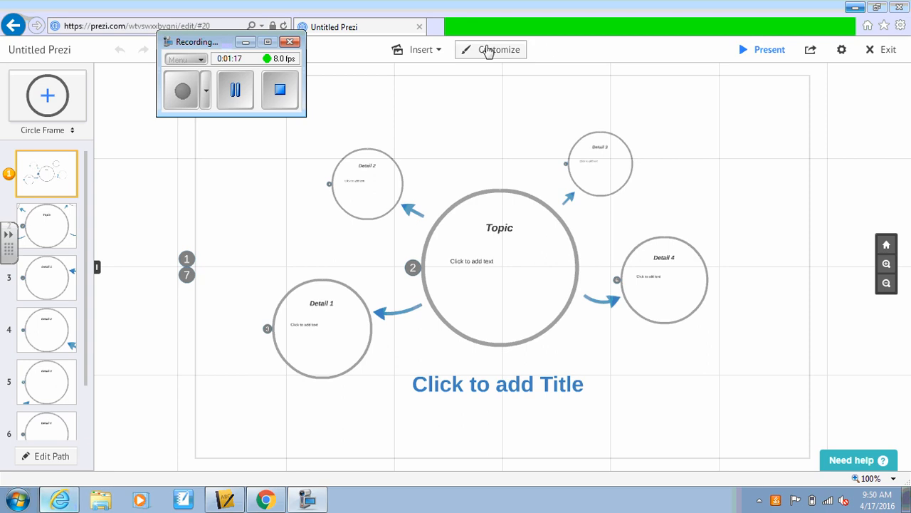
{"action": "left_click", "coordinate": [482, 49]}
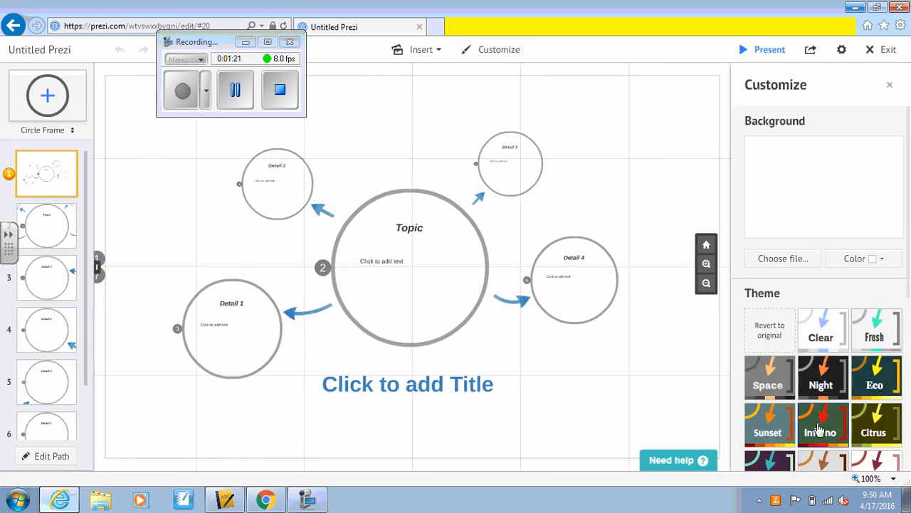
{"action": "left_click", "coordinate": [820, 426]}
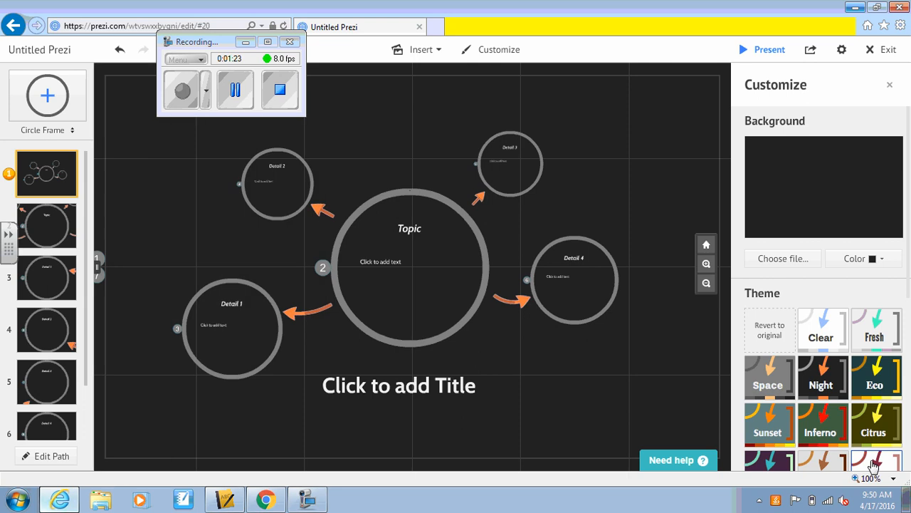
{"action": "left_click", "coordinate": [769, 426]}
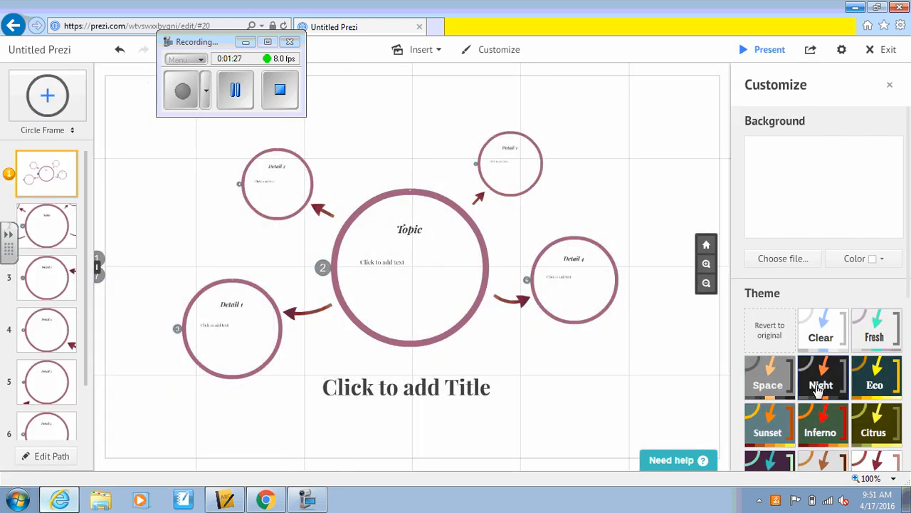
{"action": "left_click", "coordinate": [820, 385]}
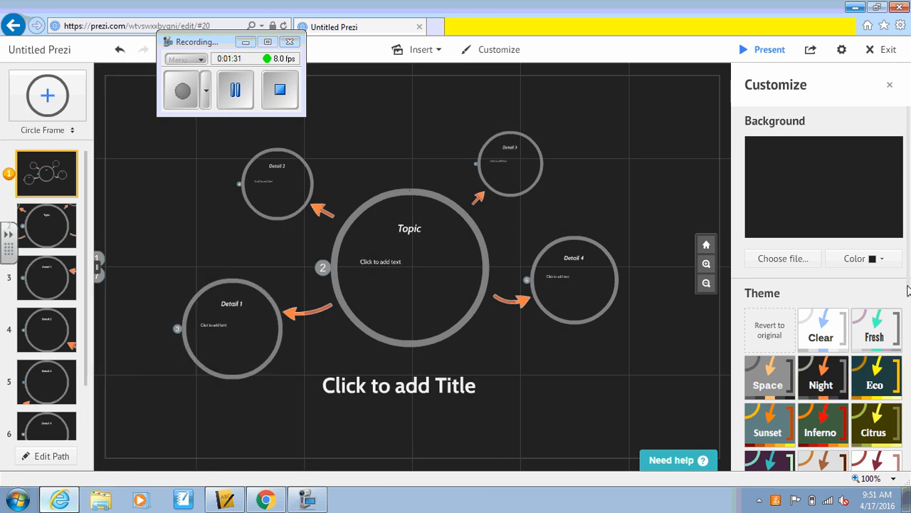
{"action": "scroll", "coordinate": [907, 370], "scroll_direction": "down", "scroll_amount": 3}
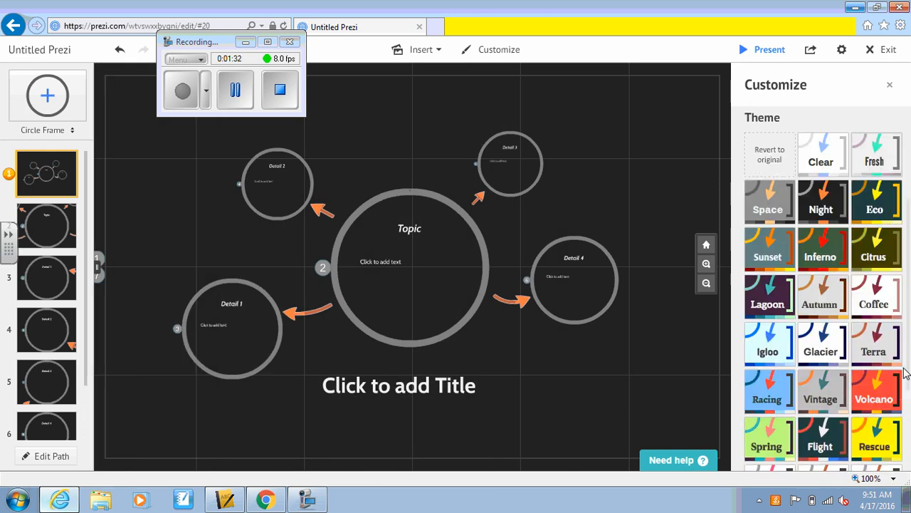
{"action": "left_click", "coordinate": [764, 402]}
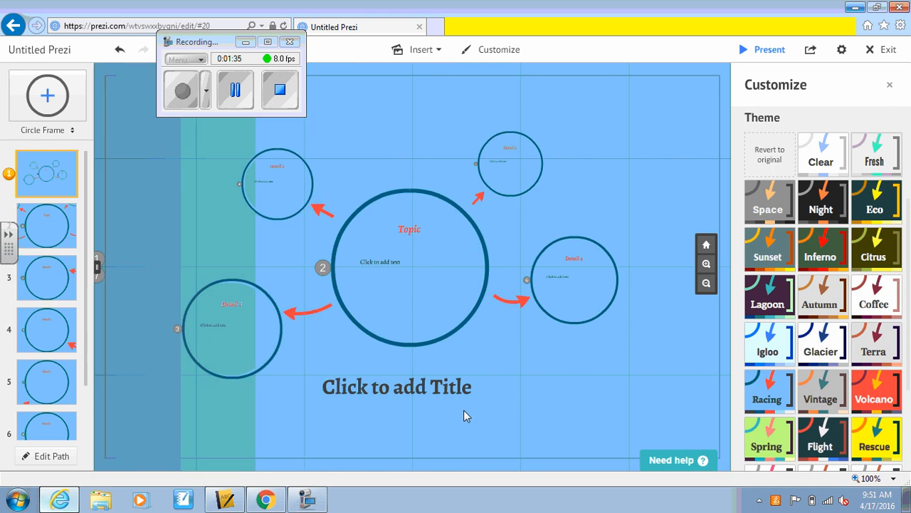
Enter "The Outsiders by S.E. Hinton" as the prezi's title below the central circle
{"action": "left_click", "coordinate": [453, 399]}
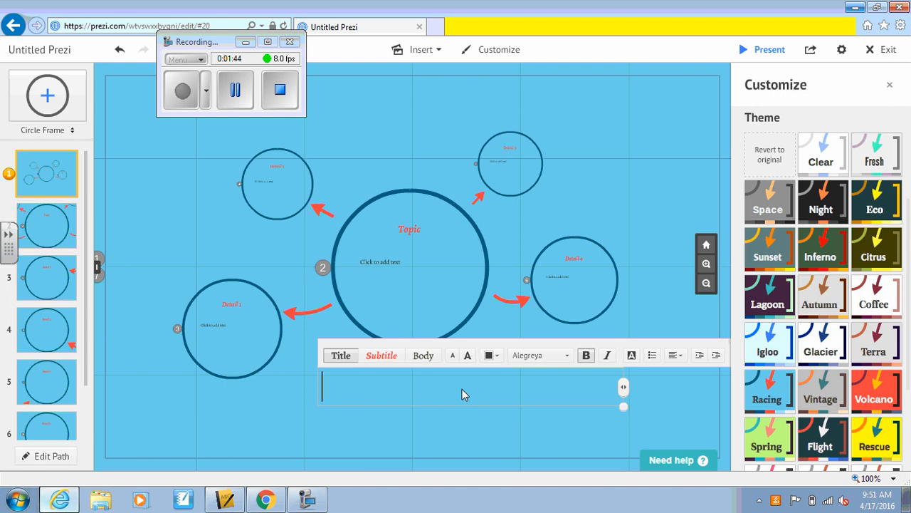
{"action": "type", "text": "The Outsiders"}
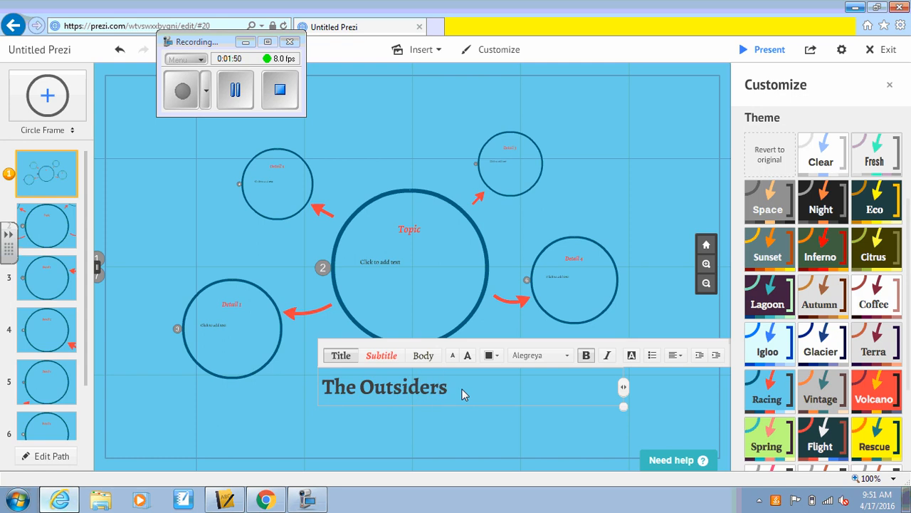
{"action": "type", "text": "  b"}
{"action": "type", "text": "y"}
{"action": "key", "text": "BackSpace"}
{"action": "type", "text": "by S.E>"}
{"action": "key", "text": "BackSpace"}
{"action": "type", "text": "/"}
{"action": "key", "text": "BackSpace"}
{"action": "type", "text": ". Hinton"}
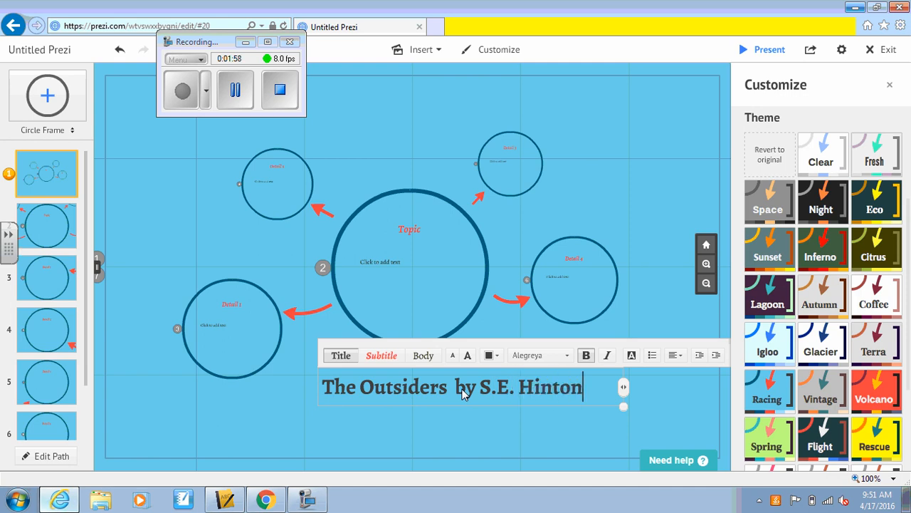
{"action": "left_click", "coordinate": [433, 418]}
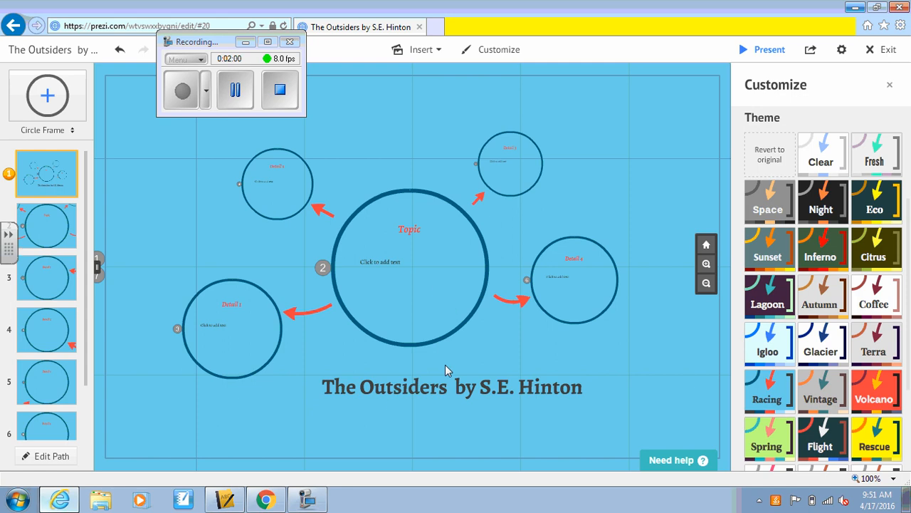
Replace the "Topic" heading in the large central circle with "Theme"
{"action": "left_click", "coordinate": [411, 234]}
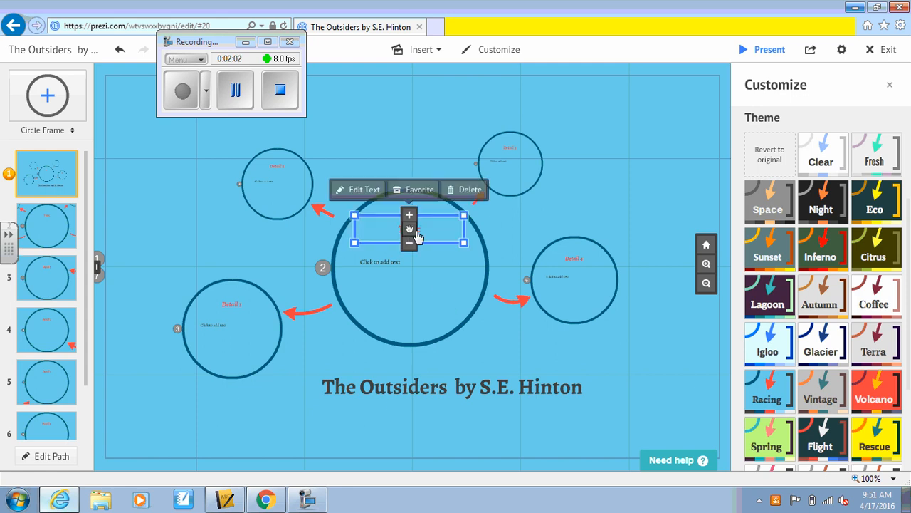
{"action": "left_click", "coordinate": [426, 237]}
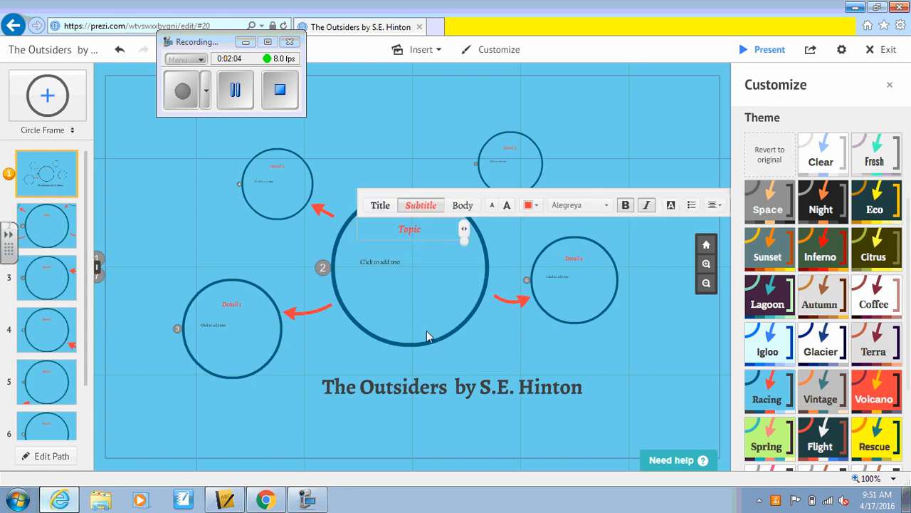
{"action": "key", "text": "BackSpace"}
{"action": "key", "text": "BackSpace"}
{"action": "key", "text": "BackSpace"}
{"action": "key", "text": "BackSpace"}
{"action": "key", "text": "BackSpace"}
{"action": "type", "text": "Theme"}
{"action": "left_click", "coordinate": [398, 273]}
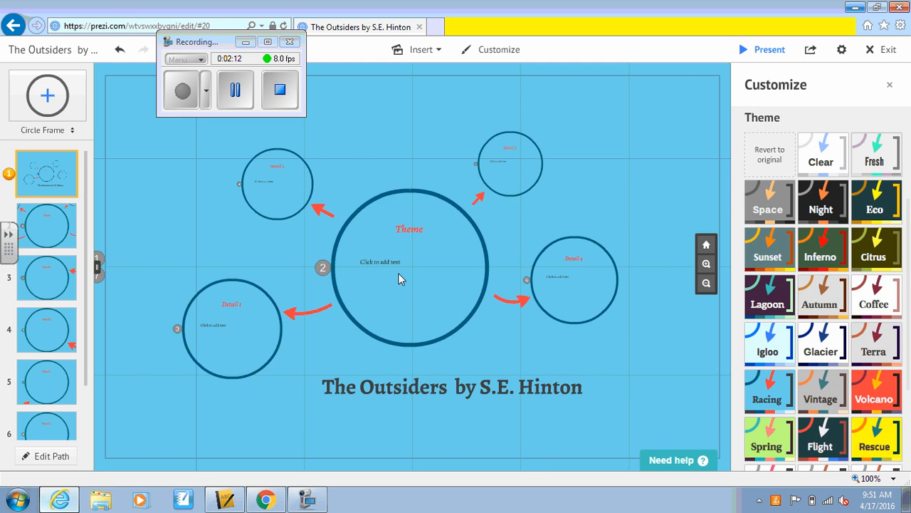
Replace the "Detail 1" heading in the lower-left circle, frame 3, with "Conflict"
{"action": "left_click", "coordinate": [230, 310]}
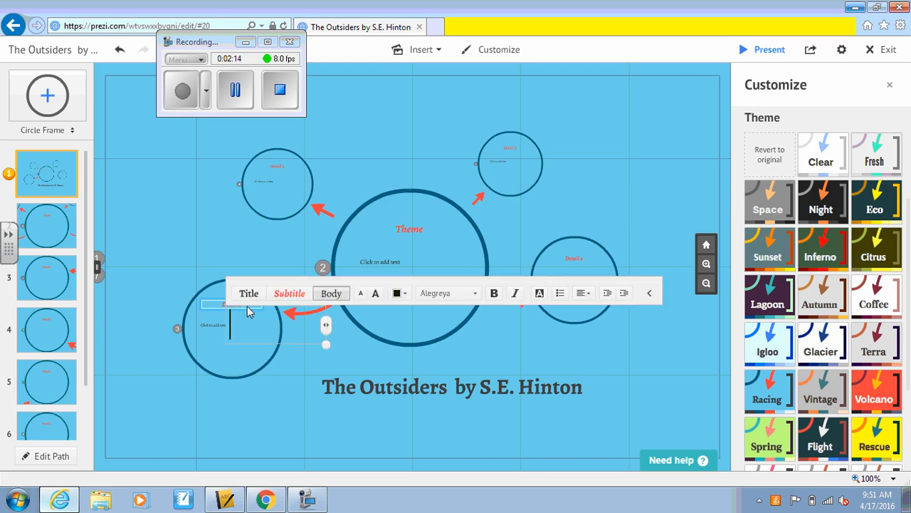
{"action": "left_click", "coordinate": [218, 305]}
{"action": "left_click", "coordinate": [218, 306]}
{"action": "left_click", "coordinate": [247, 308]}
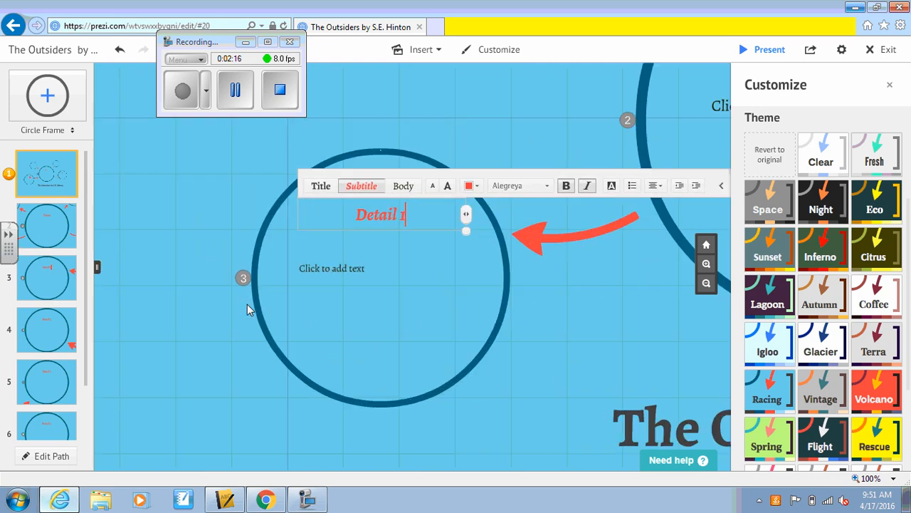
{"action": "key", "text": "BackSpace"}
{"action": "key", "text": "BackSpace"}
{"action": "key", "text": "BackSpace"}
{"action": "key", "text": "BackSpace"}
{"action": "key", "text": "BackSpace"}
{"action": "key", "text": "BackSpace"}
{"action": "key", "text": "BackSpace"}
{"action": "key", "text": "BackSpace"}
{"action": "type", "text": "C"}
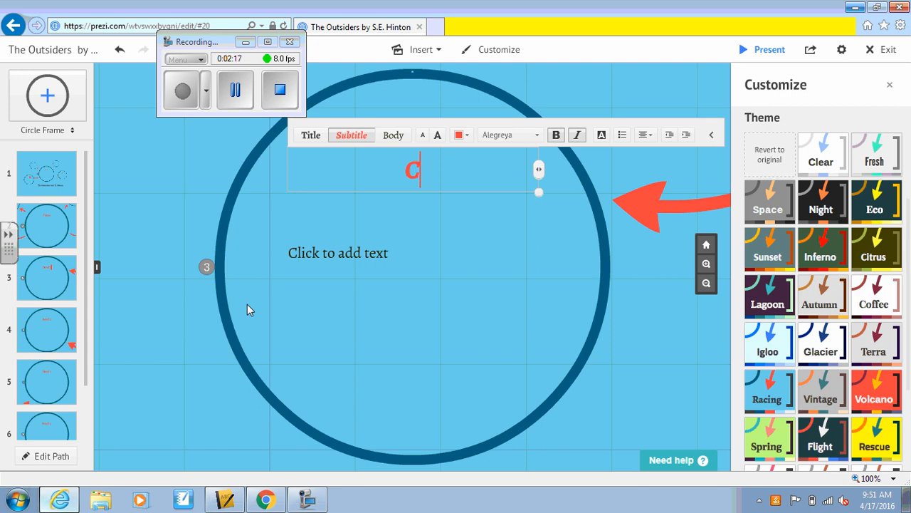
{"action": "type", "text": "onflict"}
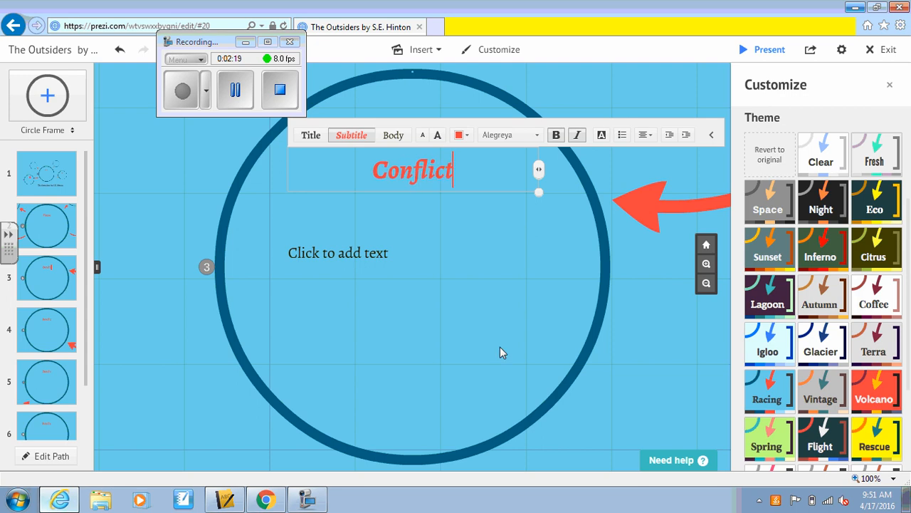
{"action": "left_click", "coordinate": [618, 362]}
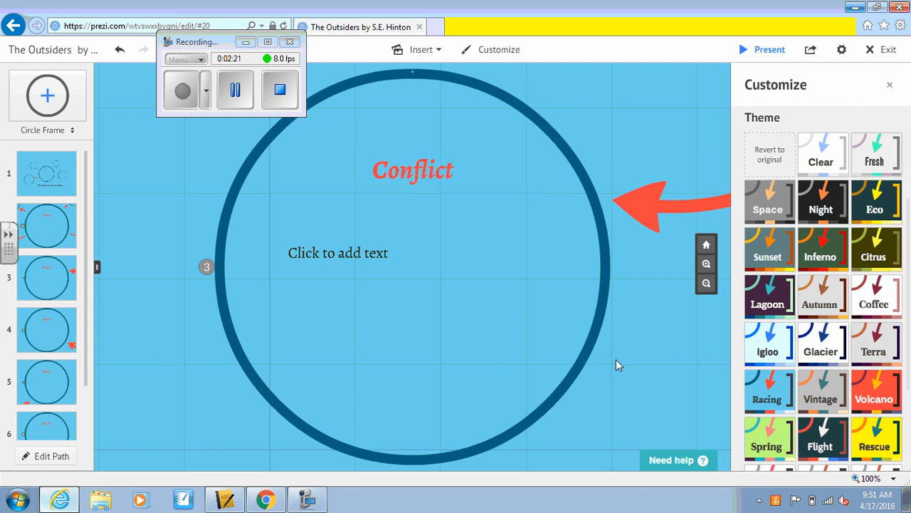
Fill the Conflict circle's body text with "Man vs. Man", "Man vs. Self" and "Man vs. Society", each followed by a line with a dash
{"action": "left_click", "coordinate": [364, 260]}
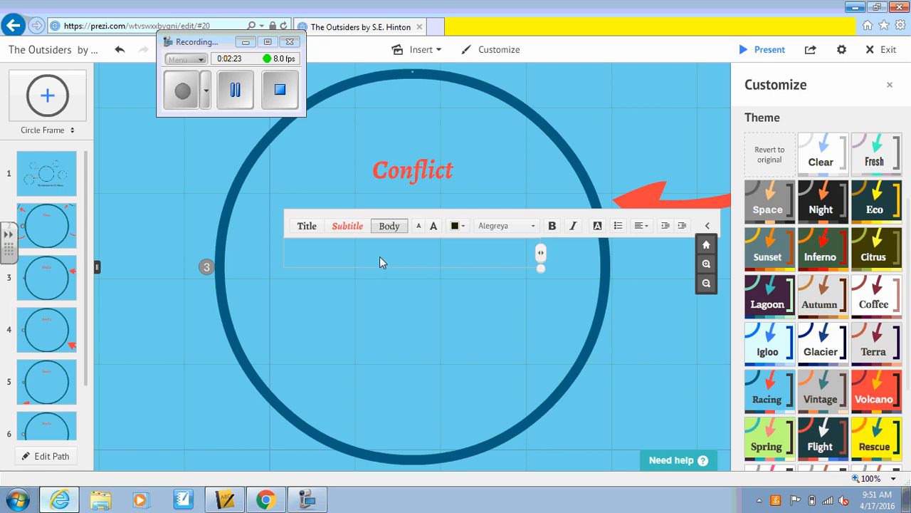
{"action": "type", "text": "Man vs. Man"}
{"action": "key", "text": "Return"}
{"action": "type", "text": "-"}
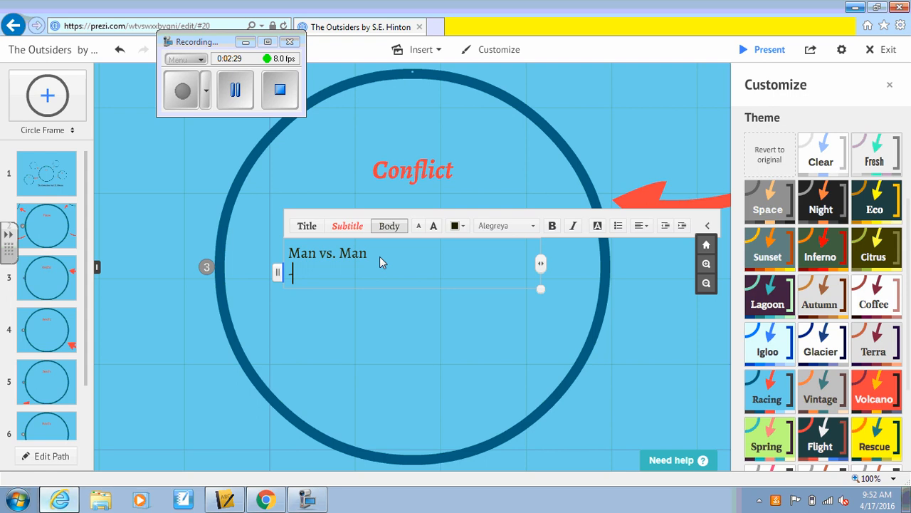
{"action": "key", "text": "Return"}
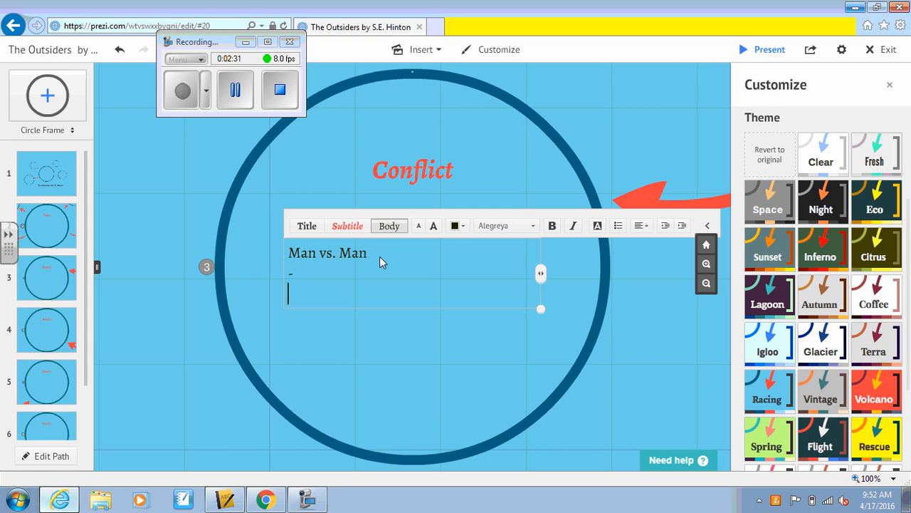
{"action": "type", "text": "Man v"}
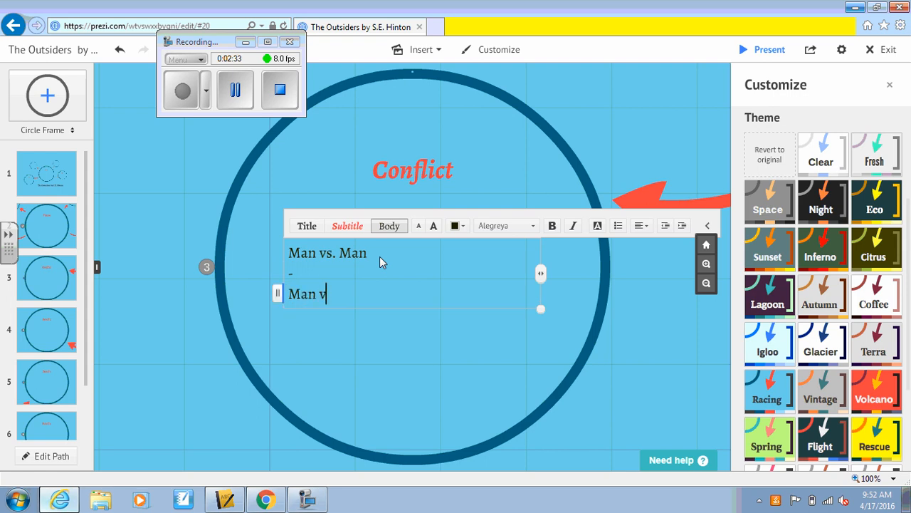
{"action": "type", "text": "s. Self"}
{"action": "key", "text": "Return"}
{"action": "type", "text": "-"}
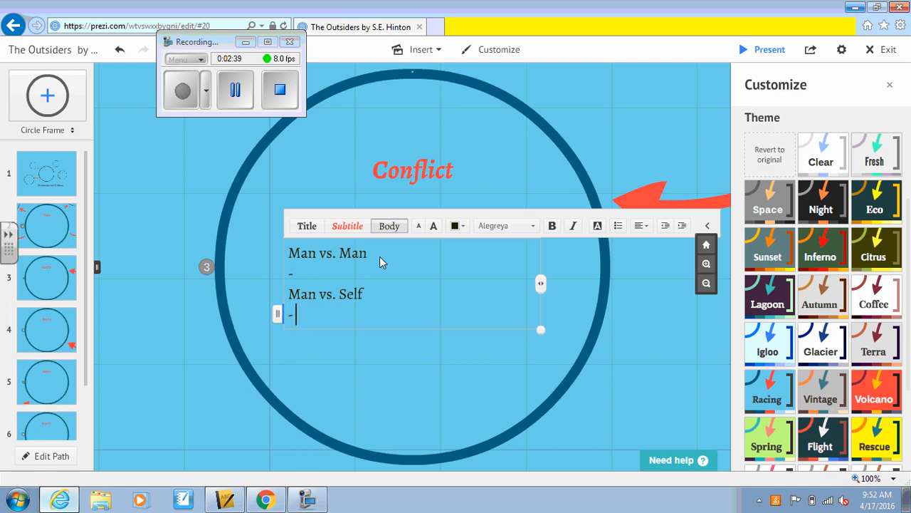
{"action": "key", "text": "Return"}
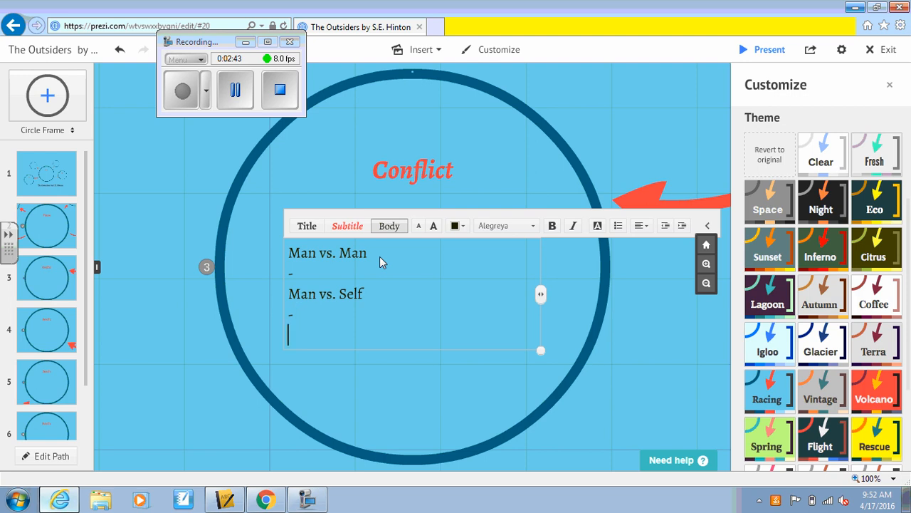
{"action": "type", "text": "Man vs. So"}
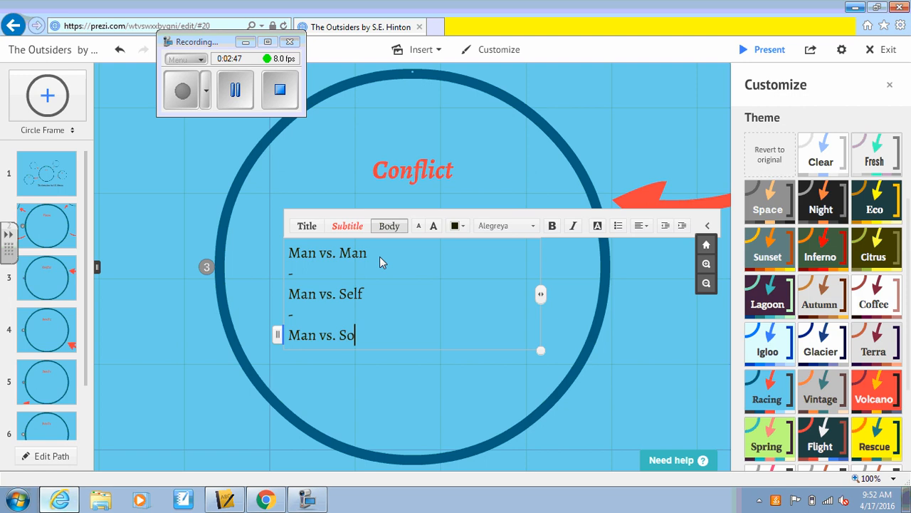
{"action": "type", "text": "ciety"}
{"action": "key", "text": "Return"}
{"action": "type", "text": "-"}
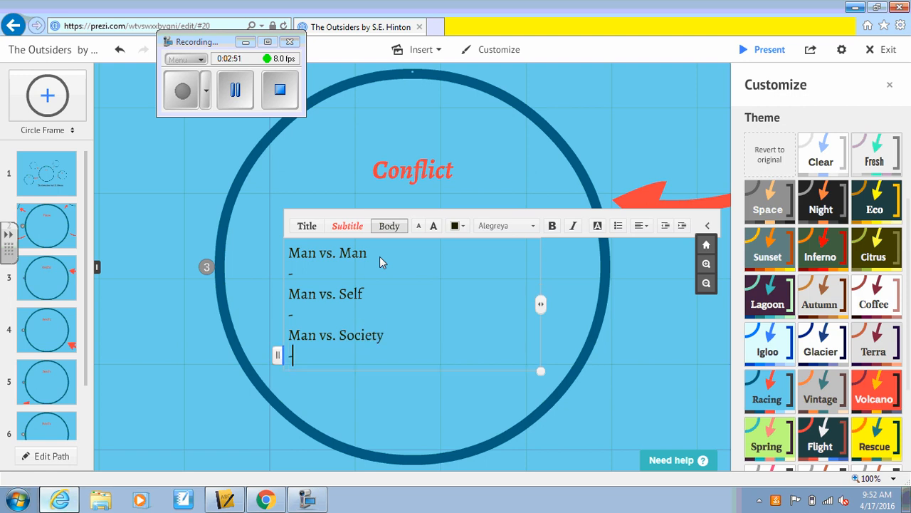
{"action": "left_click", "coordinate": [193, 341]}
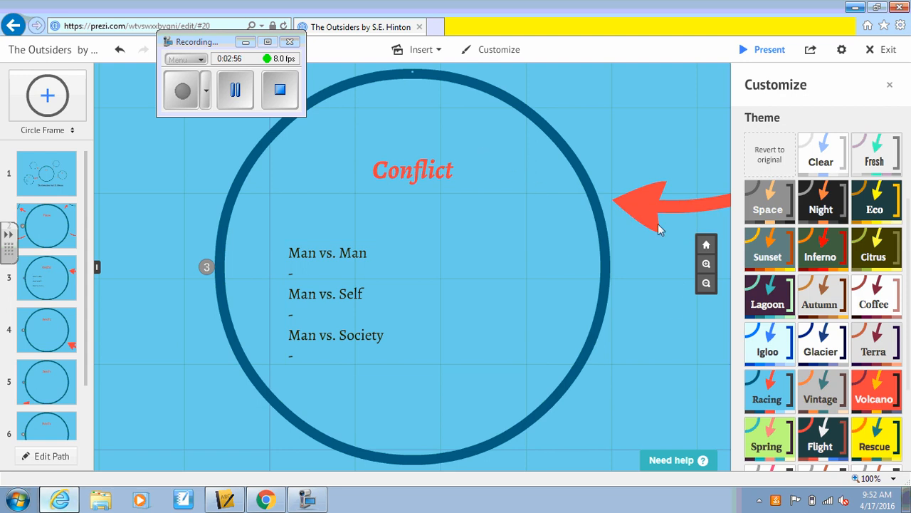
{"action": "left_click", "coordinate": [667, 361]}
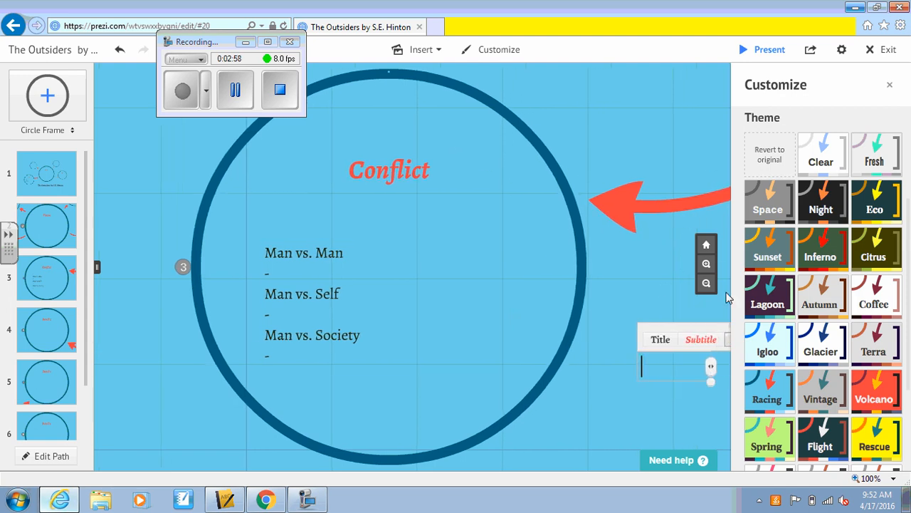
{"action": "left_click", "coordinate": [670, 120]}
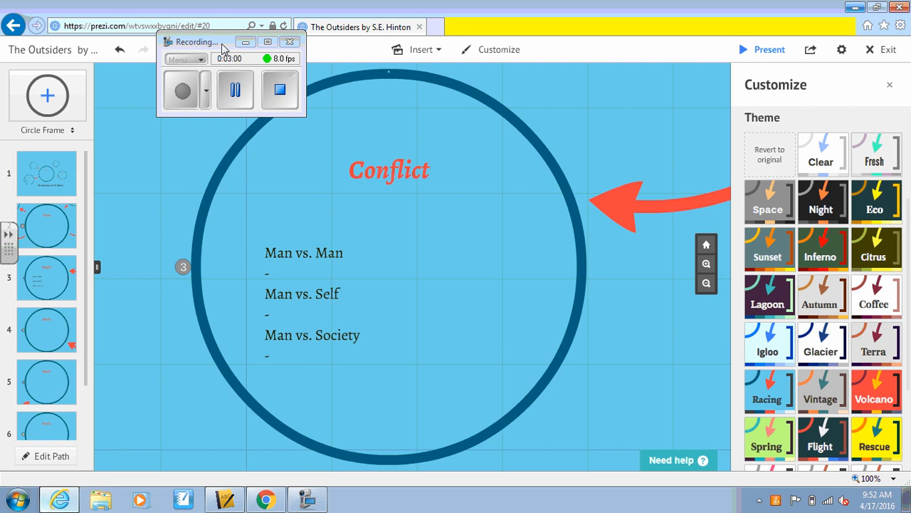
Replace the "Detail 3" heading in the upper-right circle, frame 5, with "Symbolism"
{"action": "left_click_drag", "start_coordinate": [222, 42], "coordinate": [58, 126]}
{"action": "left_click", "coordinate": [706, 283]}
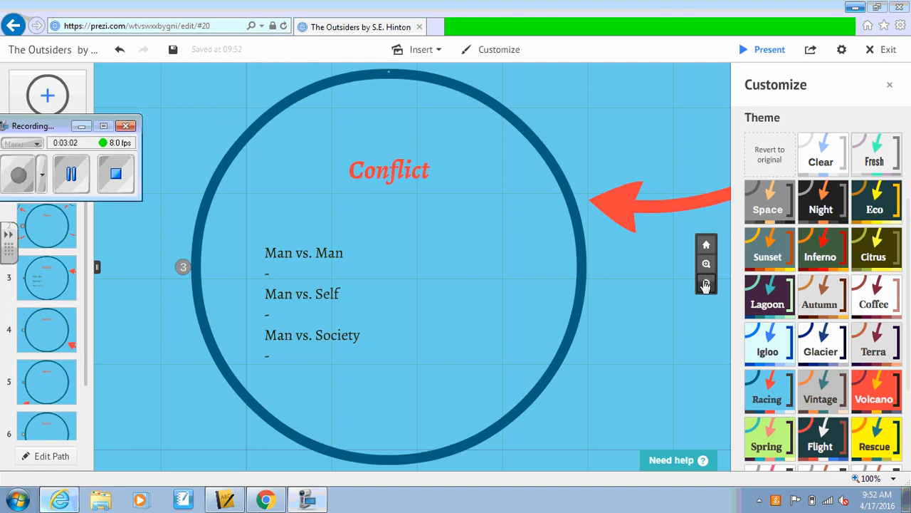
{"action": "left_click", "coordinate": [706, 283]}
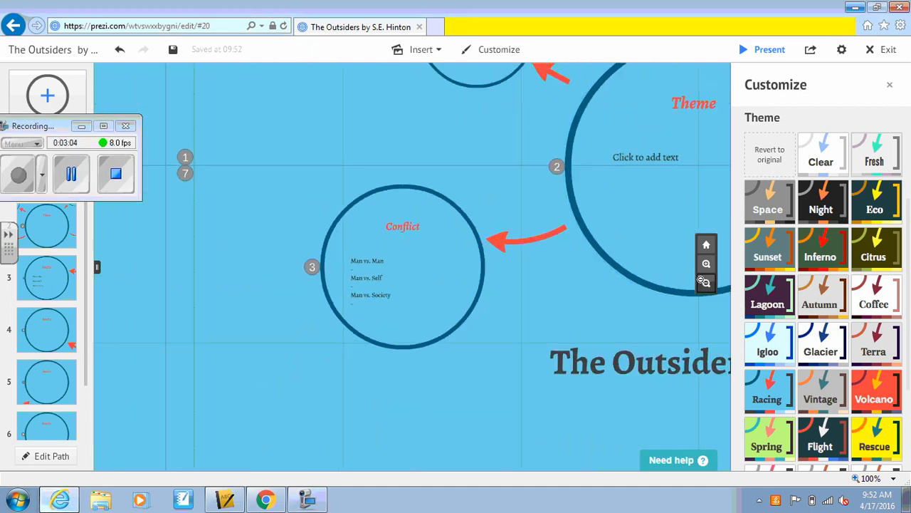
{"action": "left_click_drag", "start_coordinate": [460, 190], "coordinate": [307, 329]}
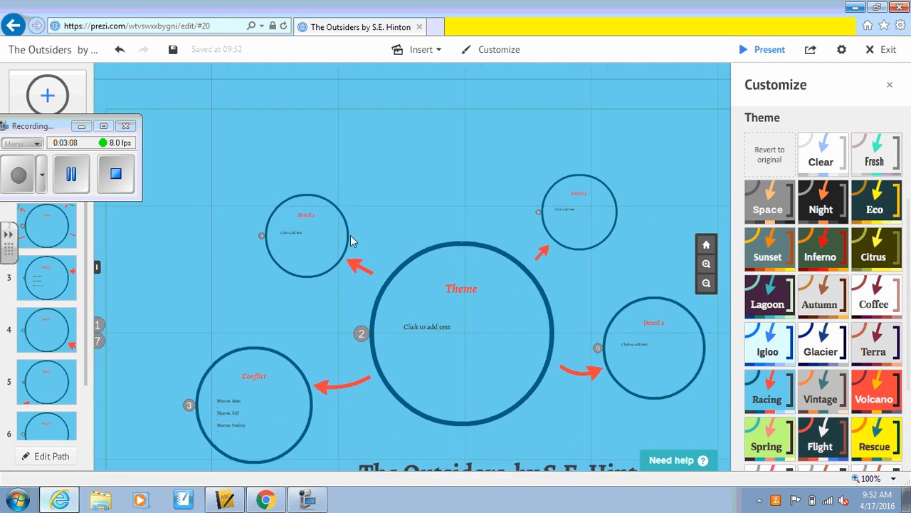
{"action": "left_click", "coordinate": [588, 197]}
{"action": "left_click", "coordinate": [588, 197]}
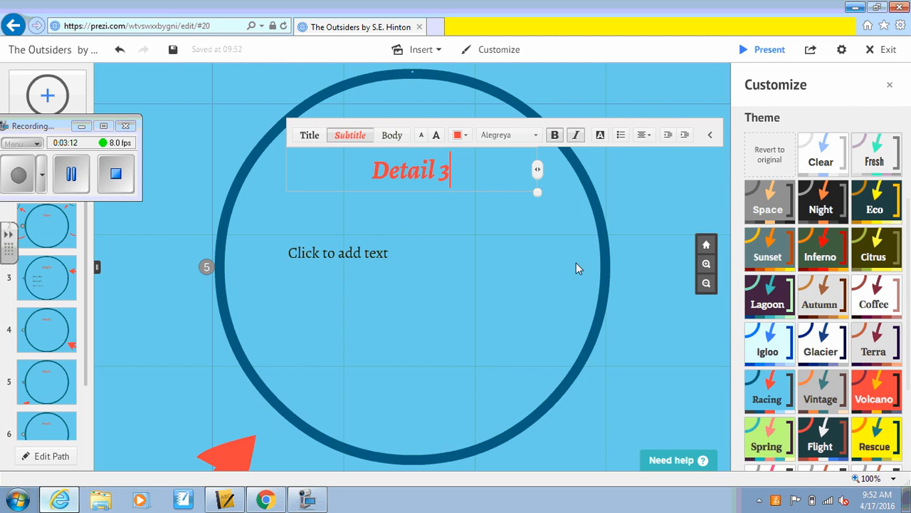
{"action": "key", "text": "BackSpace"}
{"action": "key", "text": "BackSpace"}
{"action": "key", "text": "BackSpace"}
{"action": "key", "text": "BackSpace"}
{"action": "key", "text": "BackSpace"}
{"action": "key", "text": "BackSpace"}
{"action": "key", "text": "BackSpace"}
{"action": "key", "text": "BackSpace"}
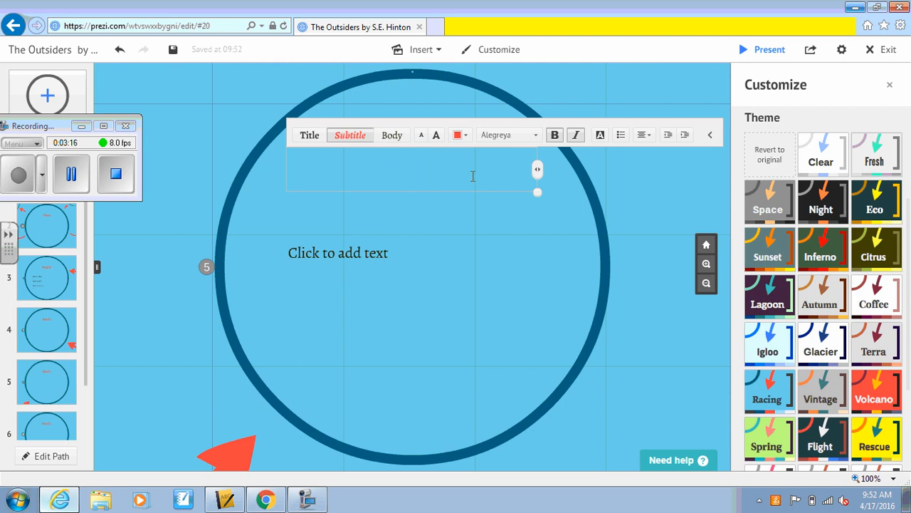
{"action": "type", "text": "Symbolism"}
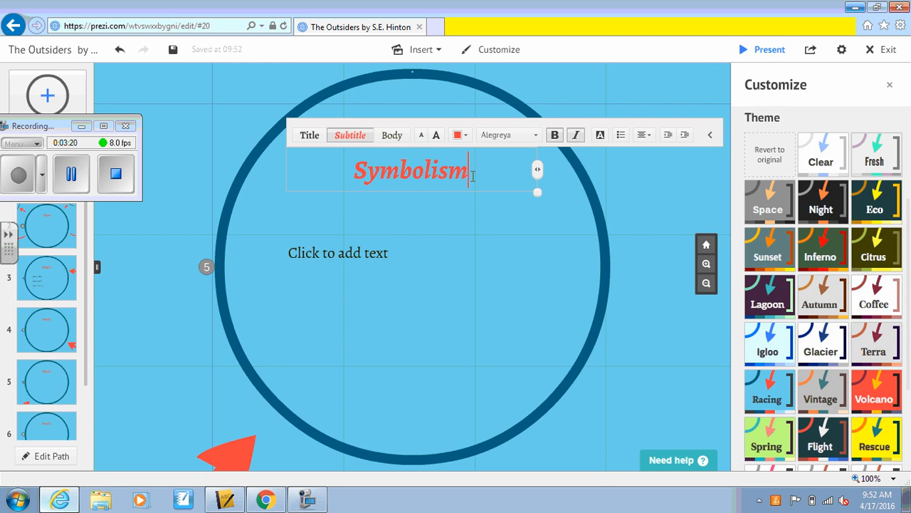
{"action": "left_click", "coordinate": [133, 357]}
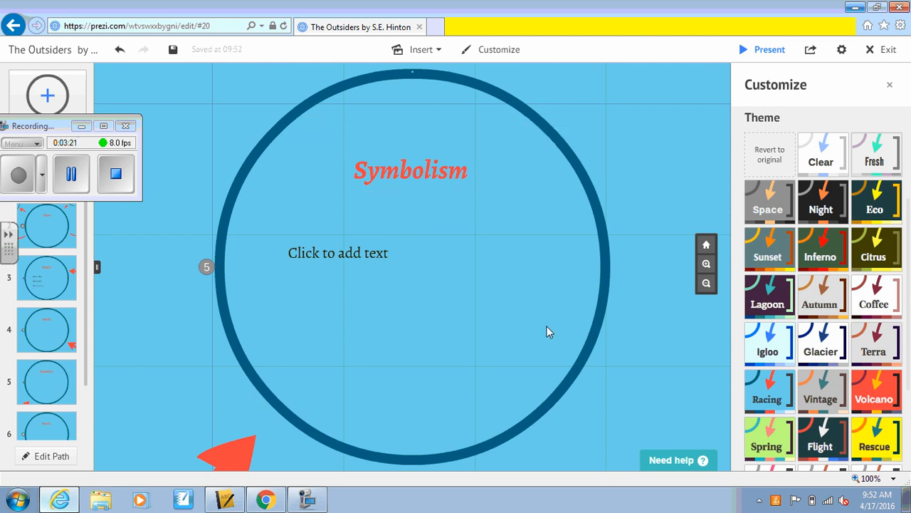
Replace the "Detail 4" heading in the lower-right circle, frame 6, with "Flashback and Foreshadowing"
{"action": "left_click", "coordinate": [706, 284]}
{"action": "left_click", "coordinate": [707, 283]}
{"action": "left_click", "coordinate": [706, 284]}
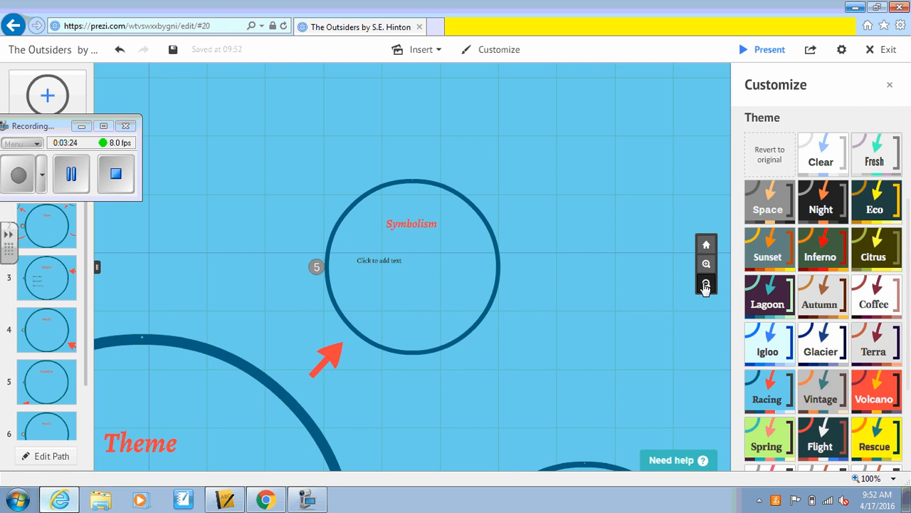
{"action": "left_click", "coordinate": [541, 436]}
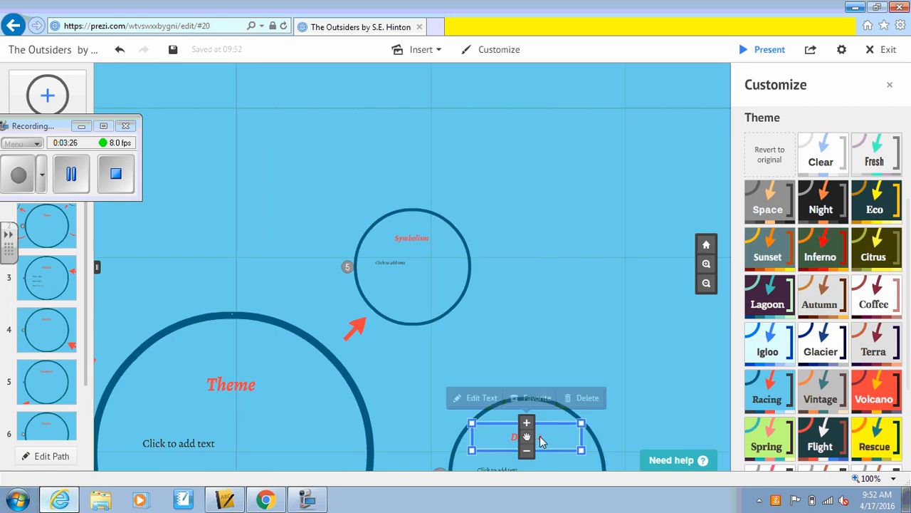
{"action": "left_click", "coordinate": [542, 436]}
{"action": "key", "text": "BackSpace"}
{"action": "key", "text": "BackSpace"}
{"action": "key", "text": "BackSpace"}
{"action": "key", "text": "BackSpace"}
{"action": "key", "text": "BackSpace"}
{"action": "key", "text": "BackSpace"}
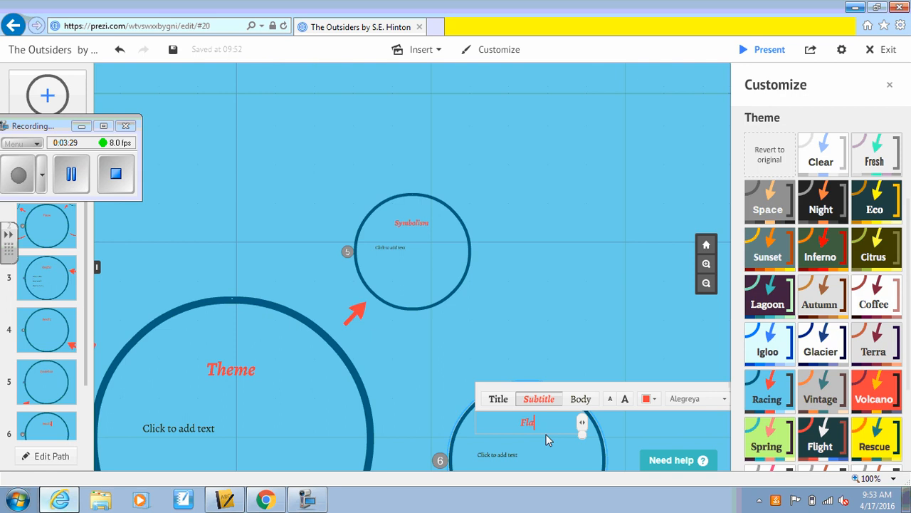
{"action": "type", "text": "Flashback"}
{"action": "type", "text": "and Foresho"}
{"action": "type", "text": "dowing"}
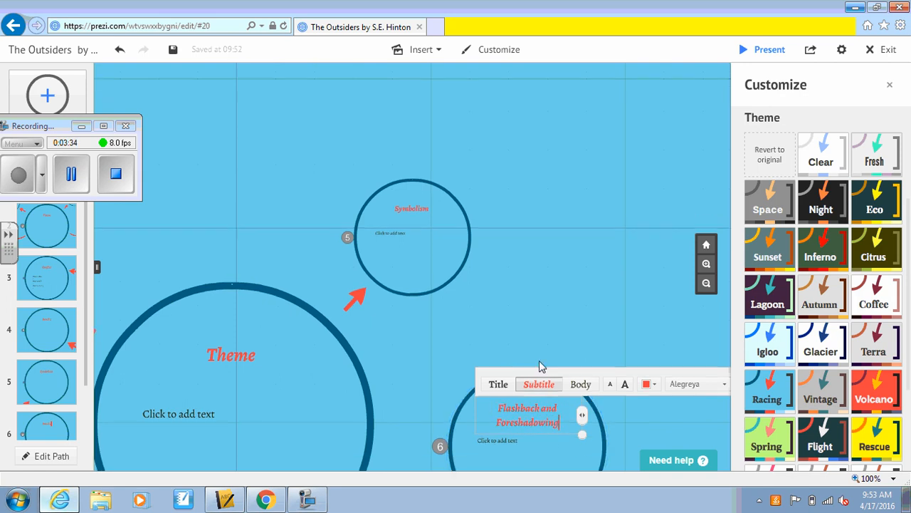
{"action": "left_click", "coordinate": [555, 316]}
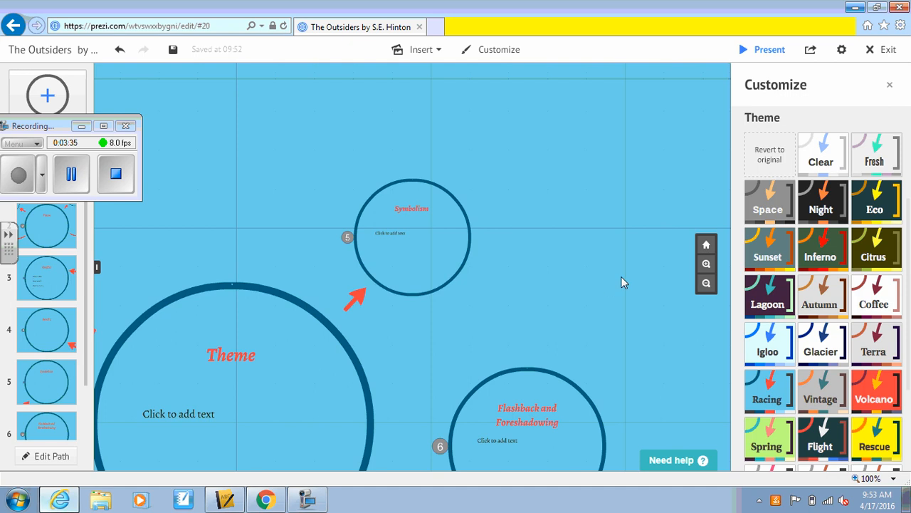
{"action": "left_click", "coordinate": [706, 282]}
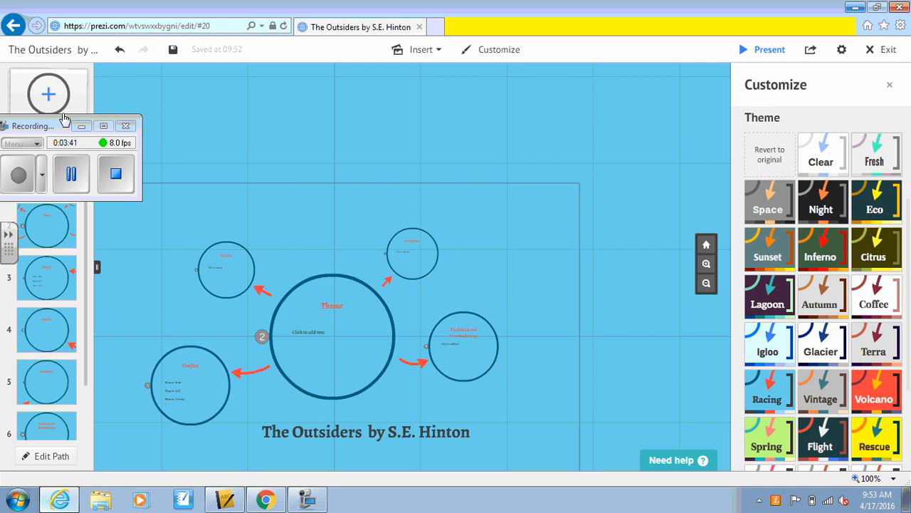
{"action": "left_click", "coordinate": [39, 127]}
{"action": "left_click_drag", "start_coordinate": [40, 126], "coordinate": [296, 83]}
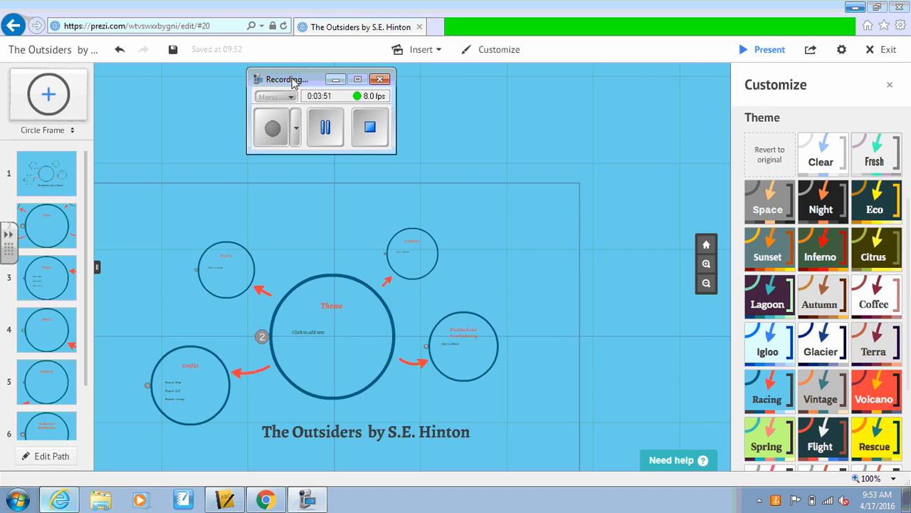
{"action": "left_click", "coordinate": [434, 55]}
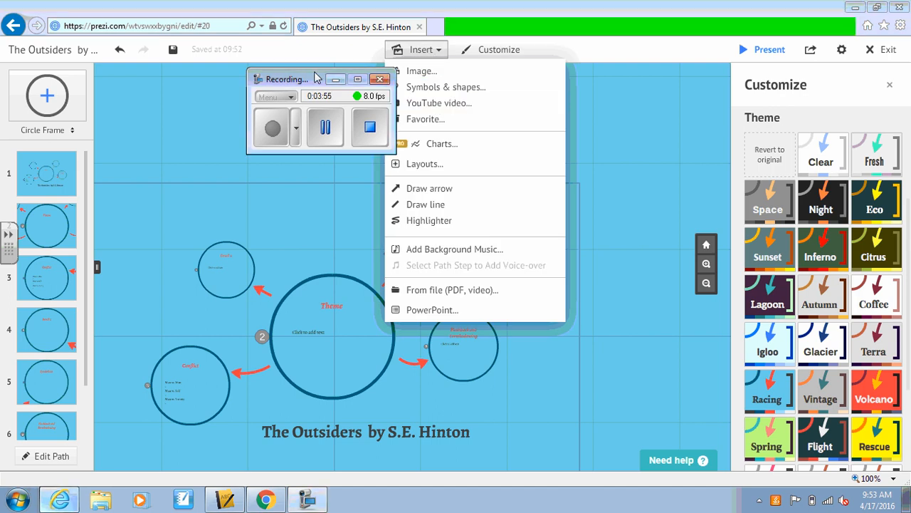
{"action": "left_click_drag", "start_coordinate": [317, 78], "coordinate": [288, 83]}
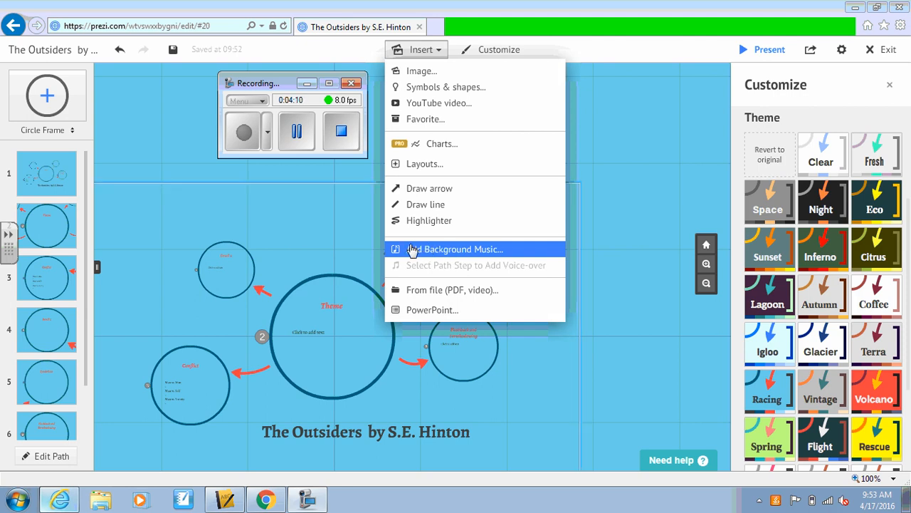
{"action": "left_click", "coordinate": [456, 72]}
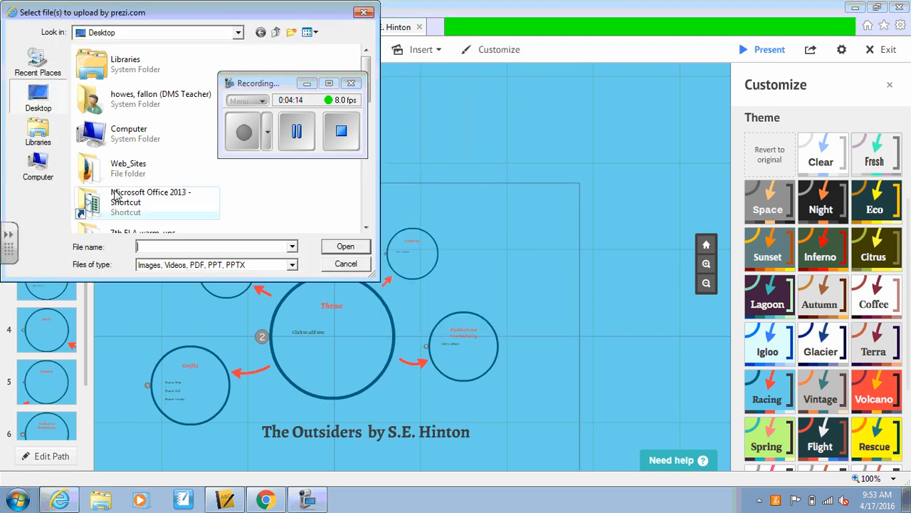
{"action": "left_click", "coordinate": [364, 14]}
Insert the thumbs-down symbol from the Cute style just above the Conflict circle
{"action": "left_click", "coordinate": [435, 53]}
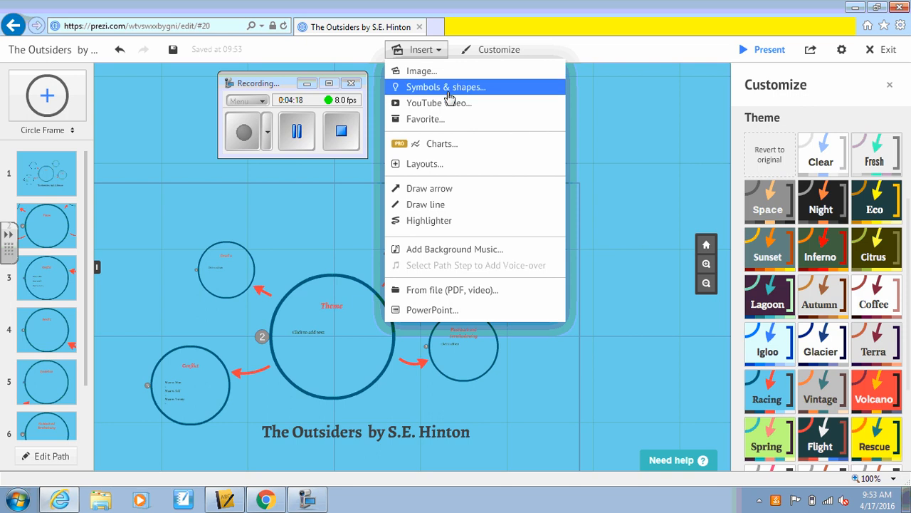
{"action": "left_click", "coordinate": [448, 88]}
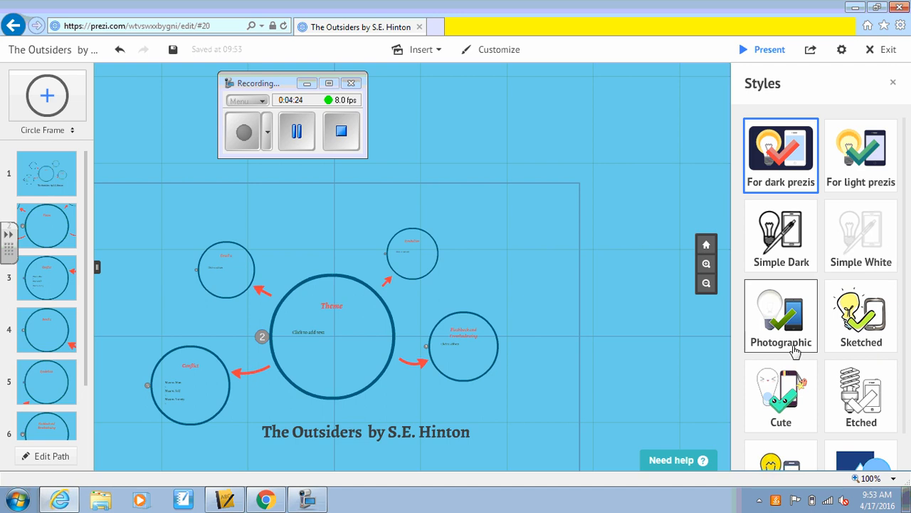
{"action": "left_click", "coordinate": [786, 420]}
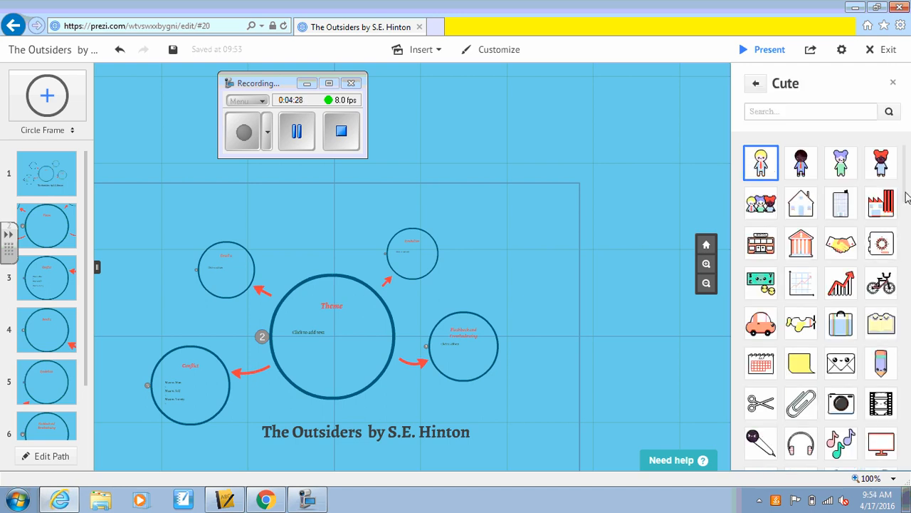
{"action": "left_click_drag", "start_coordinate": [904, 192], "coordinate": [908, 328]}
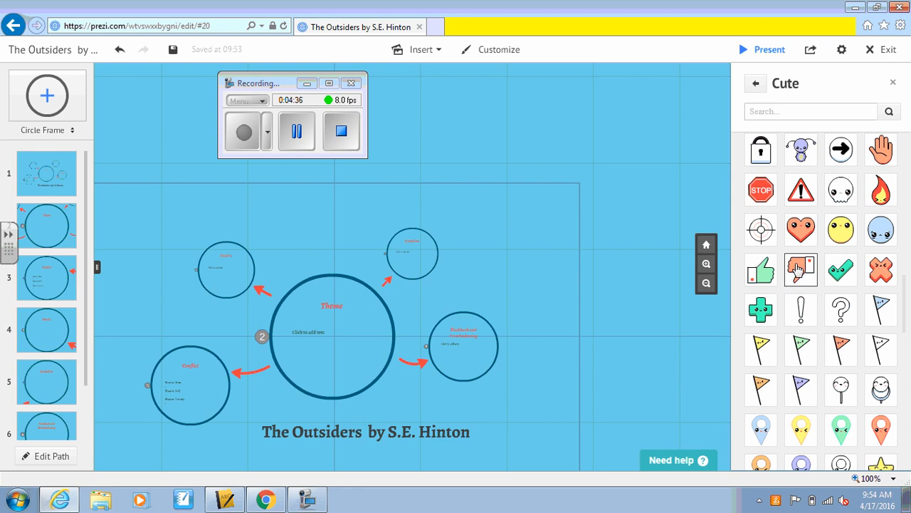
{"action": "left_click_drag", "start_coordinate": [798, 268], "coordinate": [165, 326]}
{"action": "left_click", "coordinate": [590, 374]}
Insert the three-person group symbol from the Sketched style beside the Conflict circle, at its lower right
{"action": "left_click", "coordinate": [756, 83]}
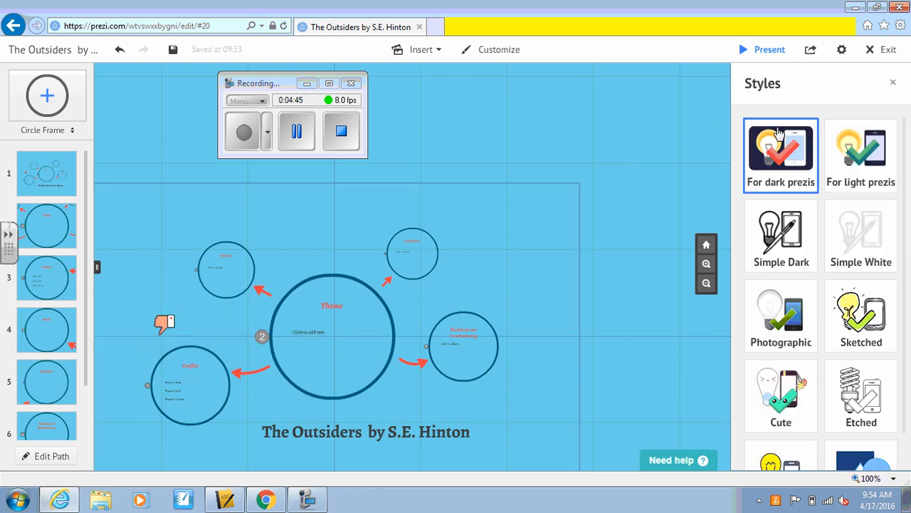
{"action": "left_click", "coordinate": [864, 315]}
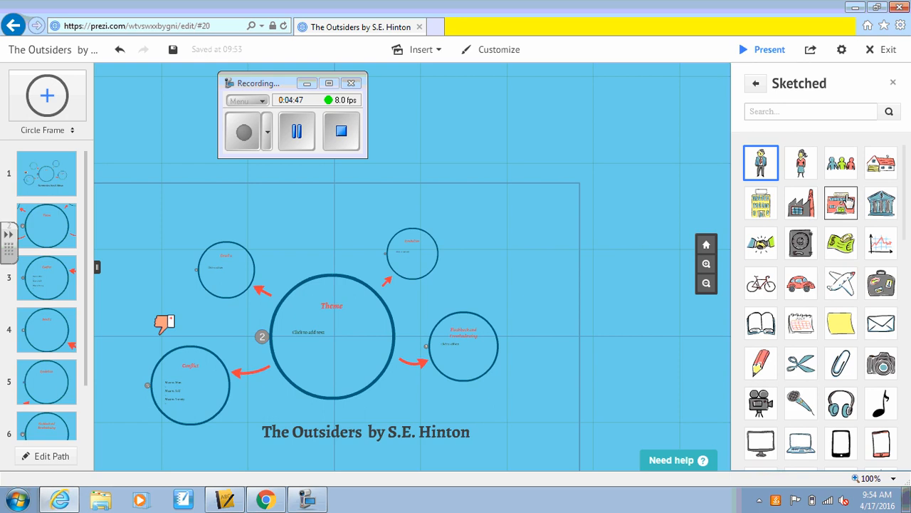
{"action": "mouse_move", "coordinate": [835, 182]}
{"action": "left_mouse_down"}
{"action": "mouse_move", "coordinate": [362, 452]}
{"action": "mouse_move", "coordinate": [235, 419]}
{"action": "mouse_move", "coordinate": [240, 407]}
{"action": "mouse_move", "coordinate": [272, 413]}
{"action": "left_mouse_up"}
{"action": "left_click", "coordinate": [689, 363]}
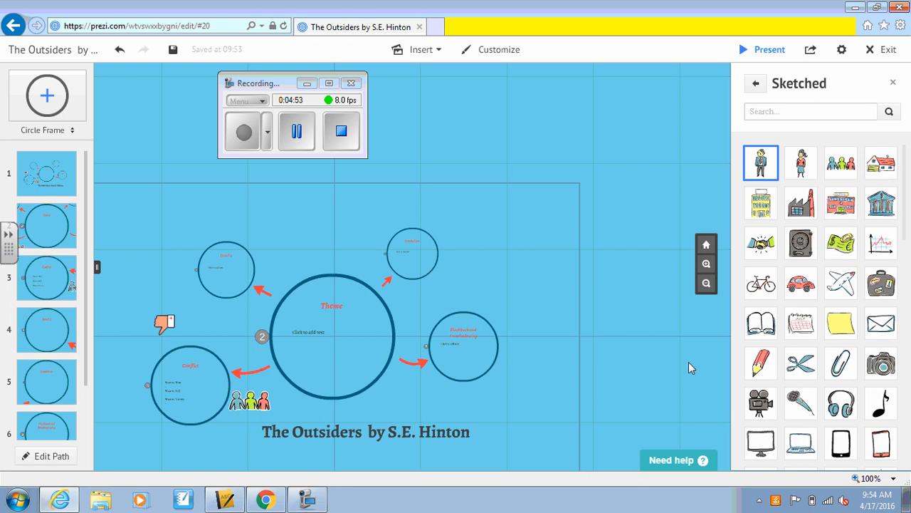
Insert the Sketched school building beside the upper-left circle and the Sketched skull between the Symbolism and Flashback and Foreshadowing circles
{"action": "scroll", "coordinate": [903, 178], "scroll_direction": "down", "scroll_amount": 1}
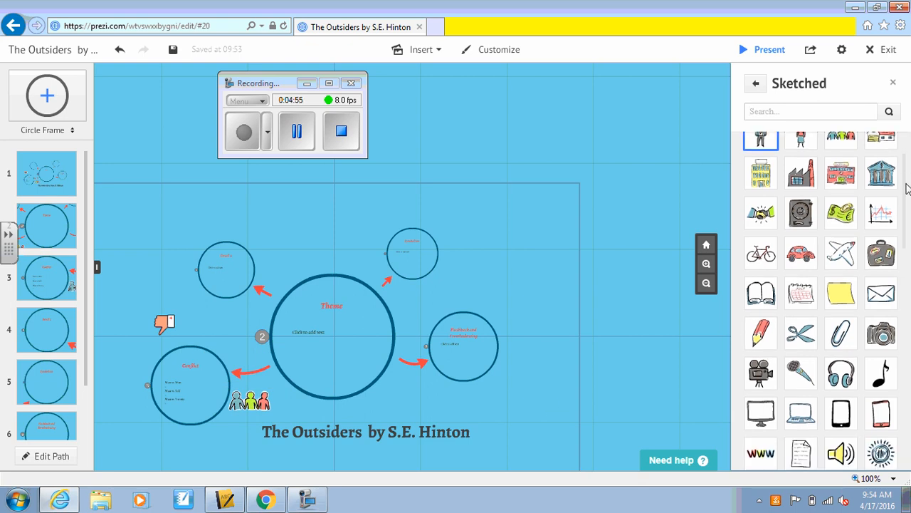
{"action": "mouse_move", "coordinate": [840, 285]}
{"action": "left_mouse_down"}
{"action": "mouse_move", "coordinate": [727, 309]}
{"action": "mouse_move", "coordinate": [613, 294]}
{"action": "mouse_move", "coordinate": [443, 289]}
{"action": "mouse_move", "coordinate": [319, 264]}
{"action": "left_mouse_up"}
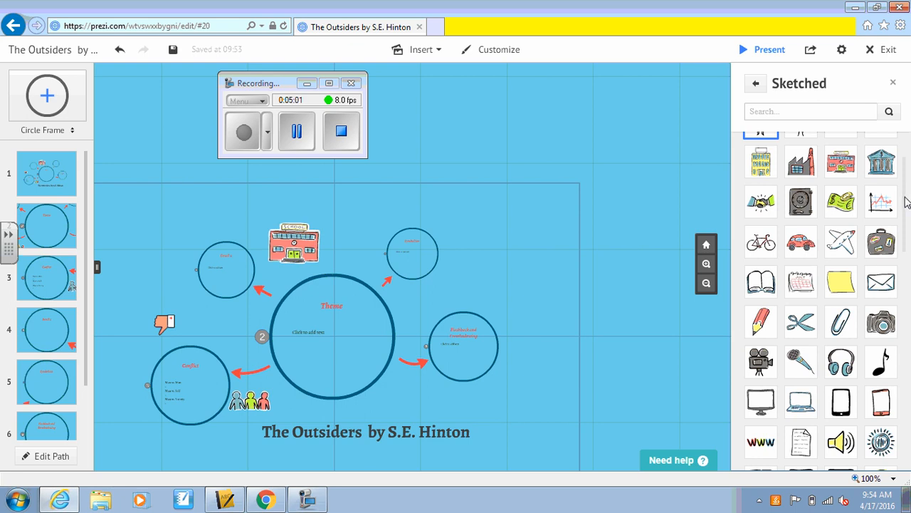
{"action": "left_click_drag", "start_coordinate": [906, 202], "coordinate": [907, 385]}
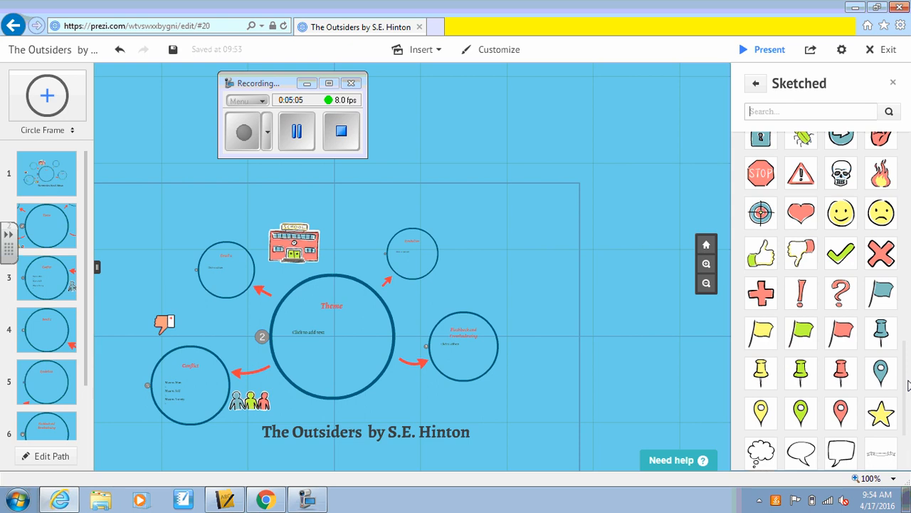
{"action": "mouse_move", "coordinate": [843, 180]}
{"action": "left_mouse_down"}
{"action": "mouse_move", "coordinate": [815, 225]}
{"action": "mouse_move", "coordinate": [512, 302]}
{"action": "mouse_move", "coordinate": [418, 301]}
{"action": "left_mouse_up"}
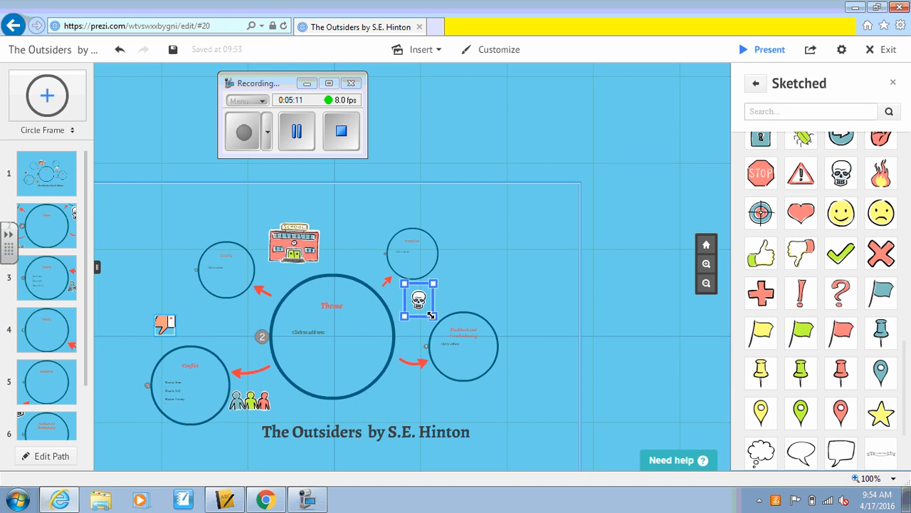
{"action": "left_click", "coordinate": [518, 287]}
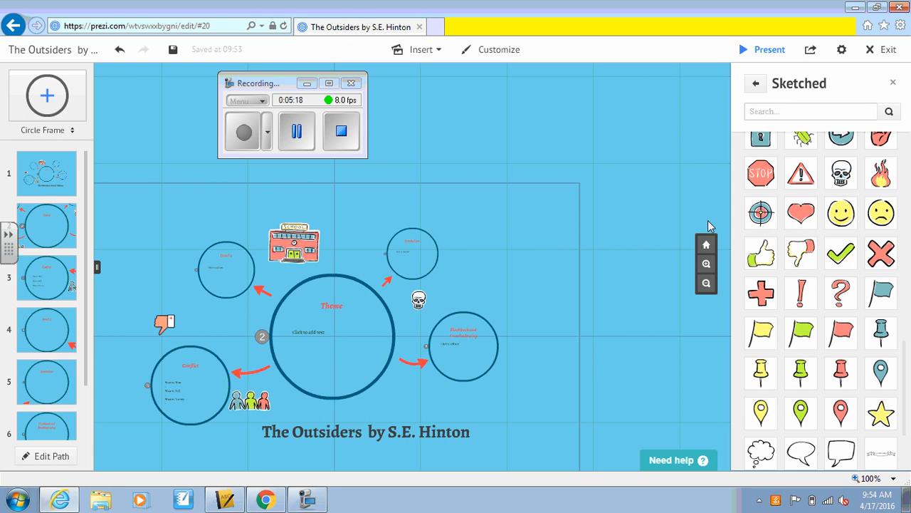
{"action": "left_click", "coordinate": [488, 175]}
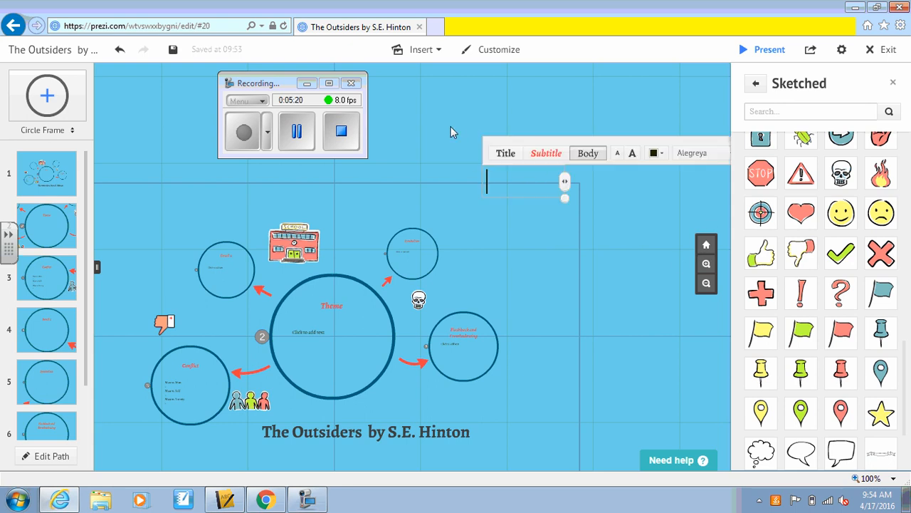
Apply a fade-in effect to the title "The Outsiders by S.E. Hinton" in path step 1 and preview the animation
{"action": "left_click", "coordinate": [57, 456]}
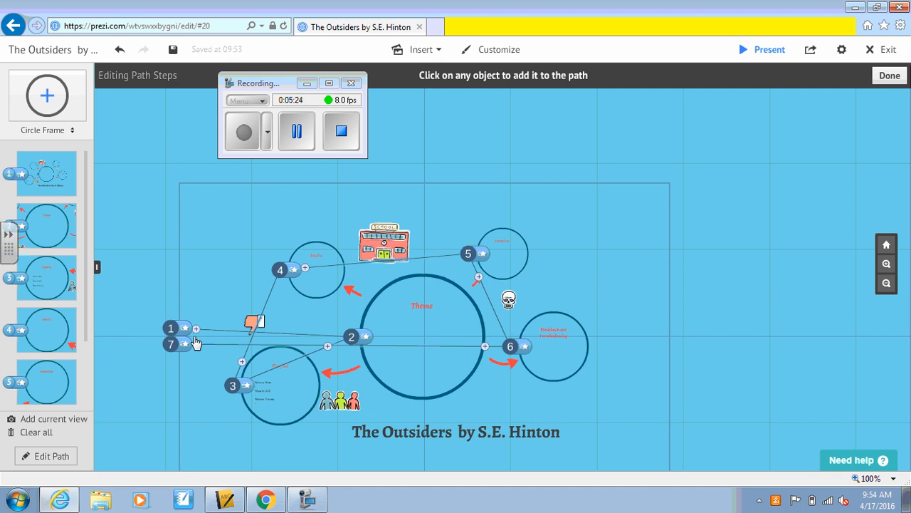
{"action": "left_click", "coordinate": [274, 306]}
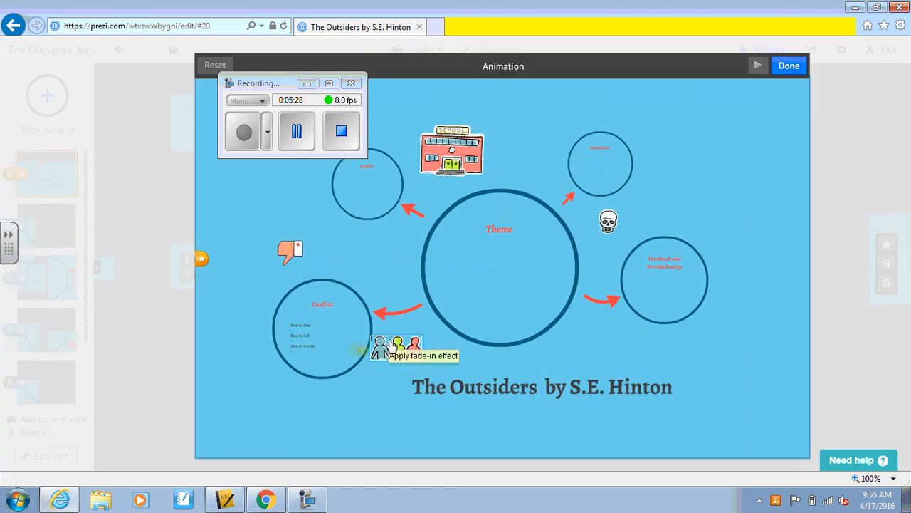
{"action": "left_click", "coordinate": [542, 390]}
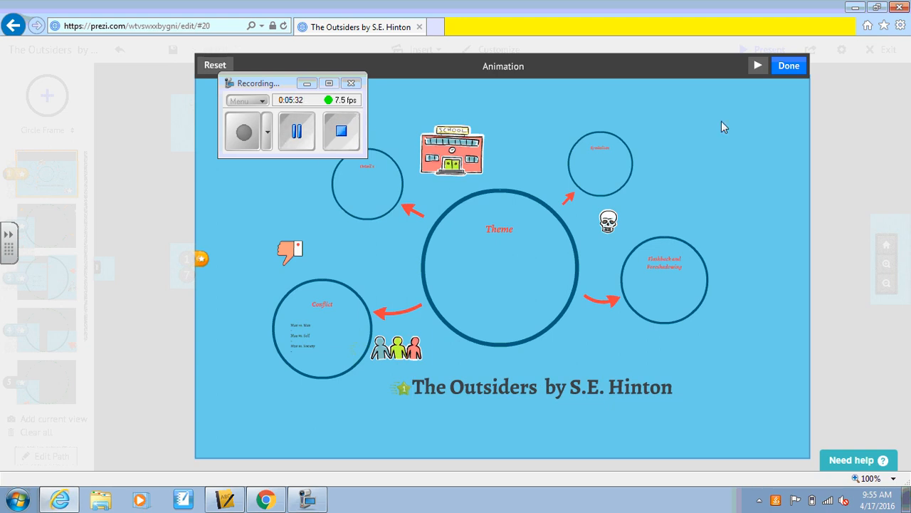
{"action": "left_click", "coordinate": [757, 66]}
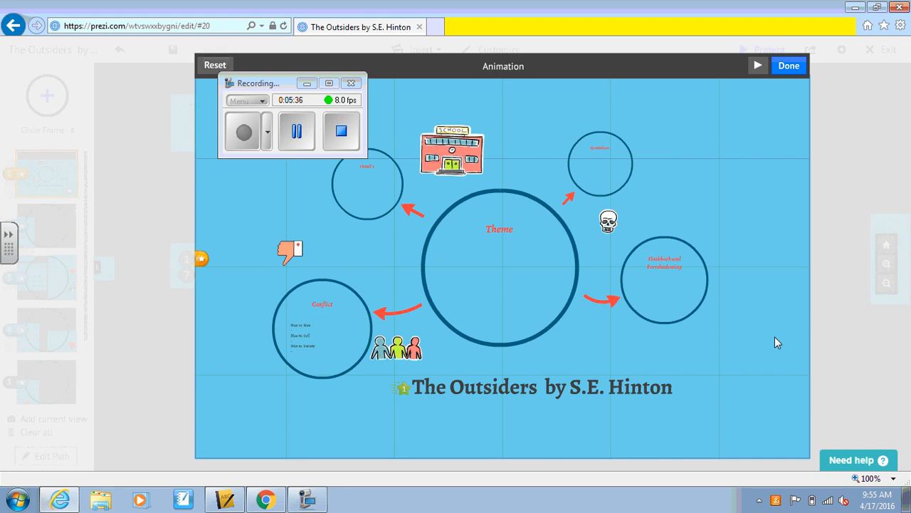
{"action": "left_click", "coordinate": [787, 65]}
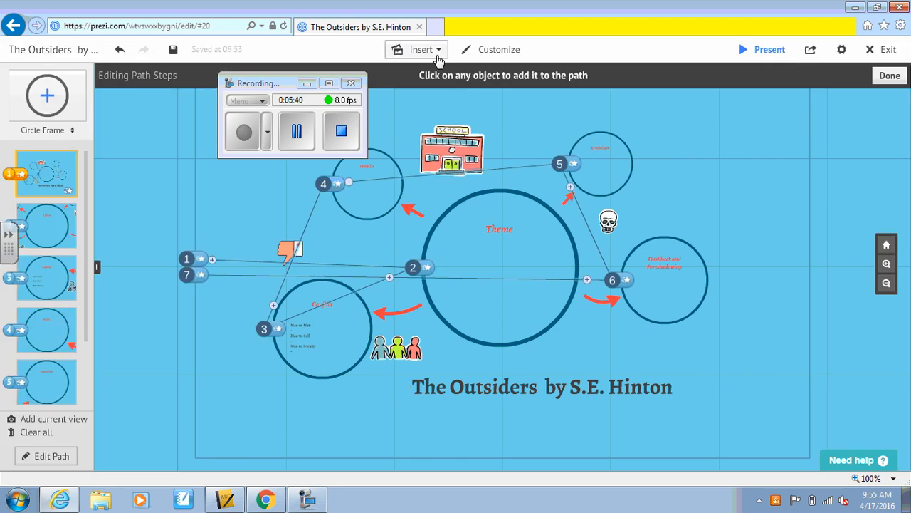
Present the prezi and advance through its path from the overview to the Flashback and Foreshadowing frame
{"action": "left_click", "coordinate": [768, 49]}
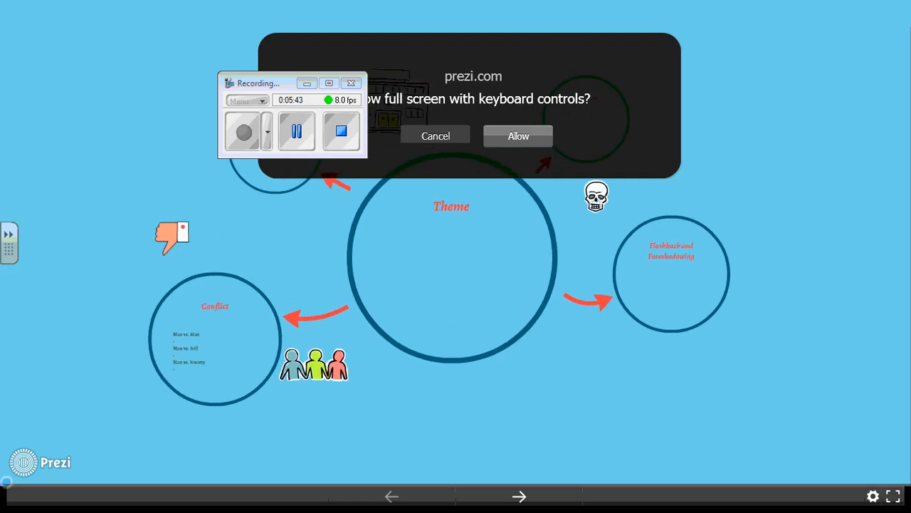
{"action": "left_click", "coordinate": [518, 496]}
{"action": "left_click", "coordinate": [517, 498]}
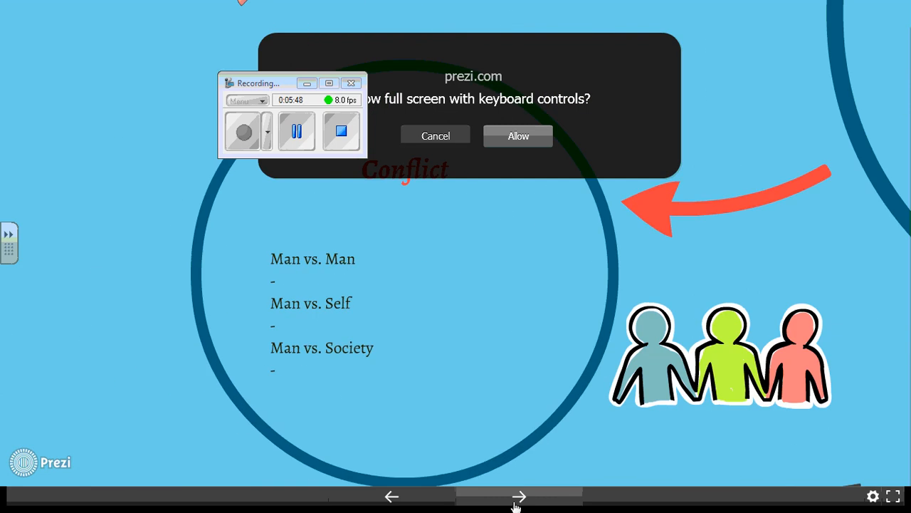
{"action": "left_click", "coordinate": [518, 499]}
{"action": "left_click", "coordinate": [518, 499]}
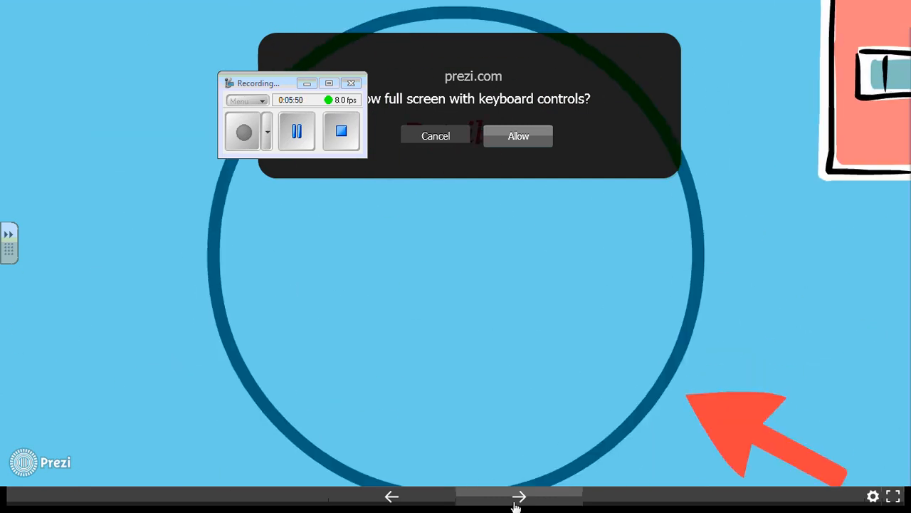
{"action": "left_click", "coordinate": [518, 498]}
{"action": "left_click", "coordinate": [517, 498]}
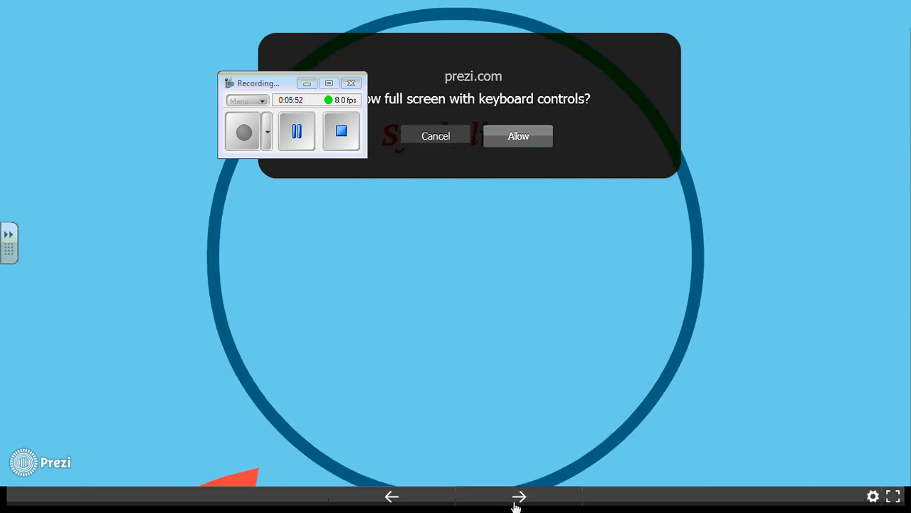
{"action": "left_click", "coordinate": [518, 498]}
{"action": "left_click", "coordinate": [518, 498]}
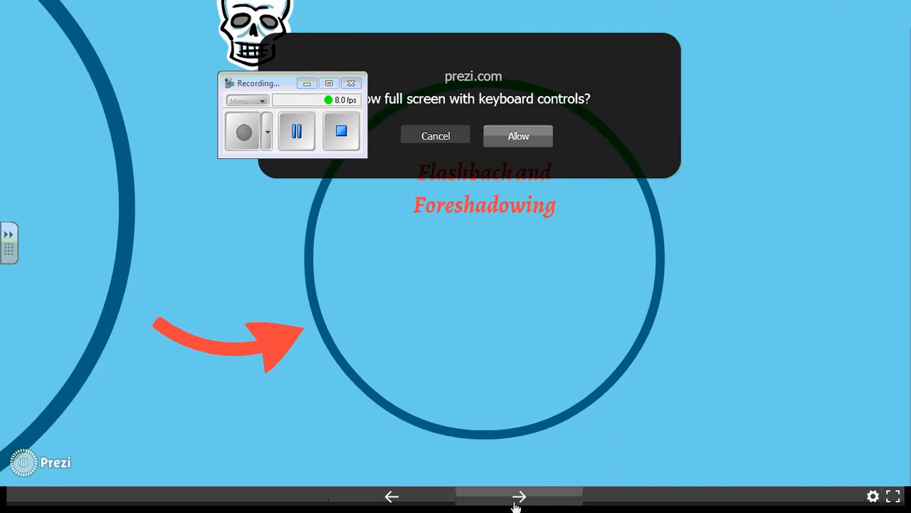